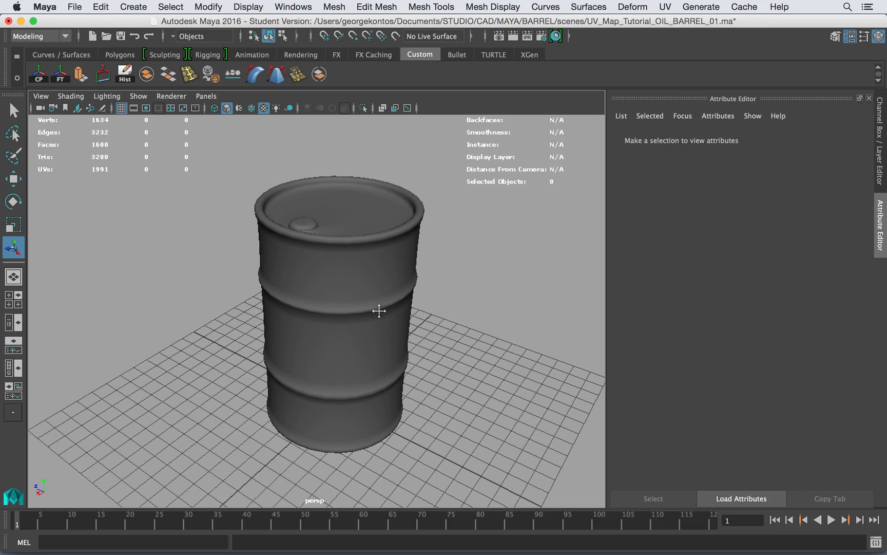
- Inspect the barrel body and the small cap on its top by selecting each in turn
left_click(398, 298)
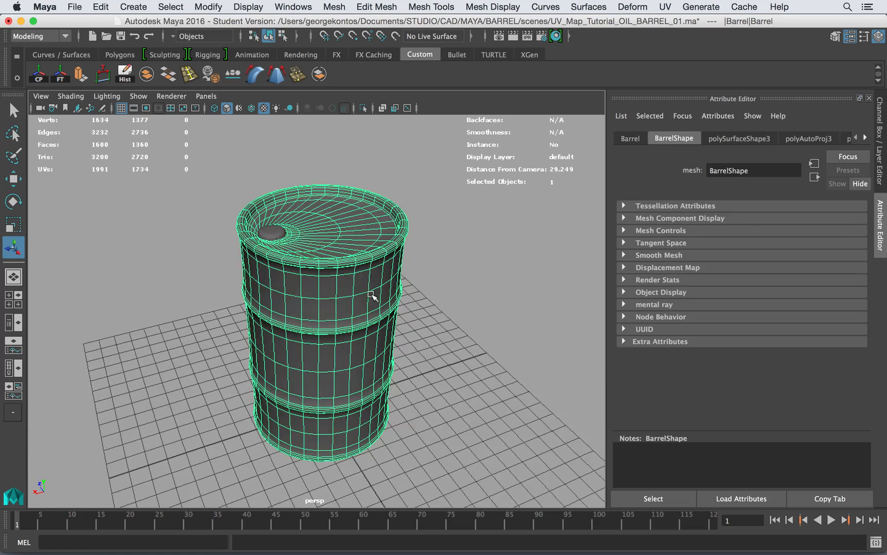
left_click_drag(278, 237, 318, 241, "alt")
left_click(281, 239)
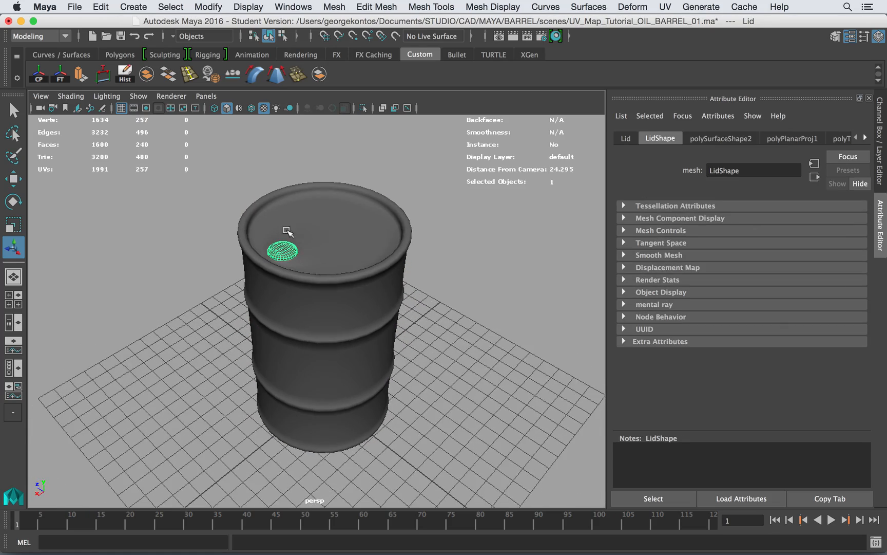
scroll(357, 234, "up", 3)
left_click(357, 234)
left_click(481, 242)
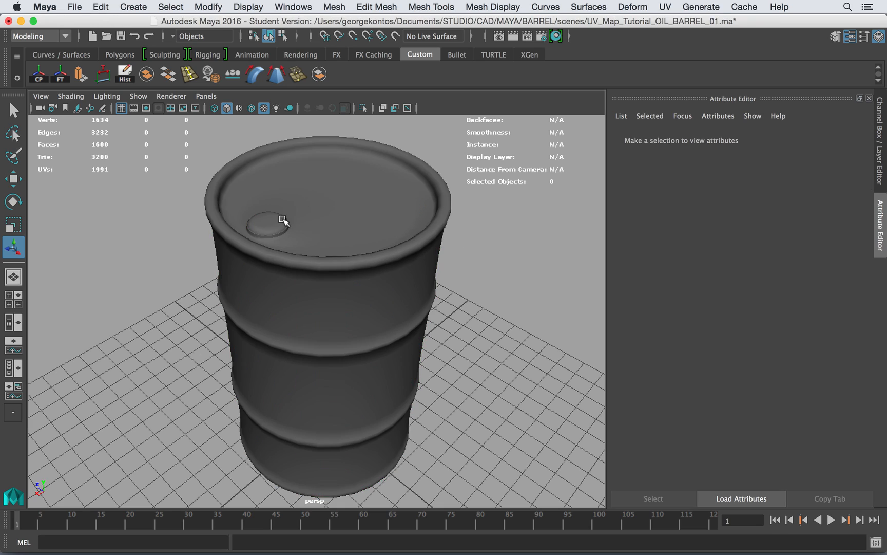
left_click(329, 215)
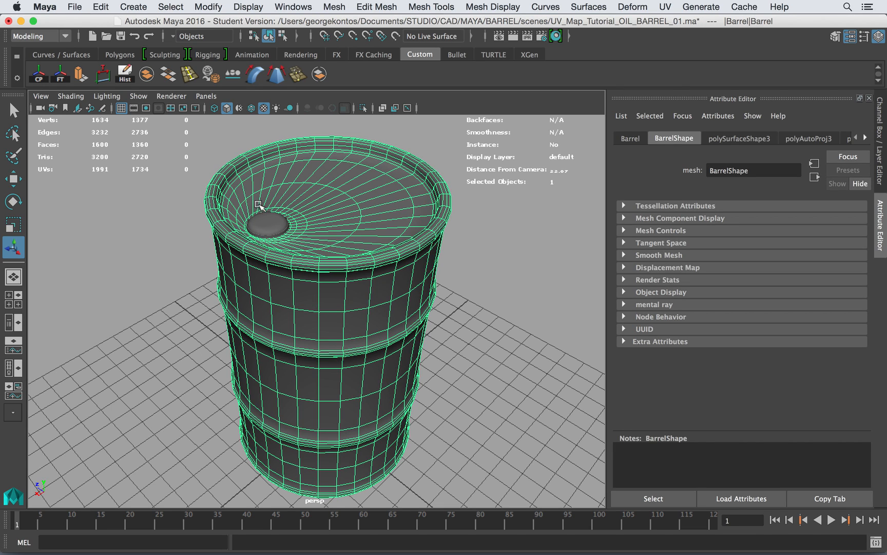
left_click(268, 222)
left_click(481, 263)
left_click_drag(417, 255, 426, 254, "alt")
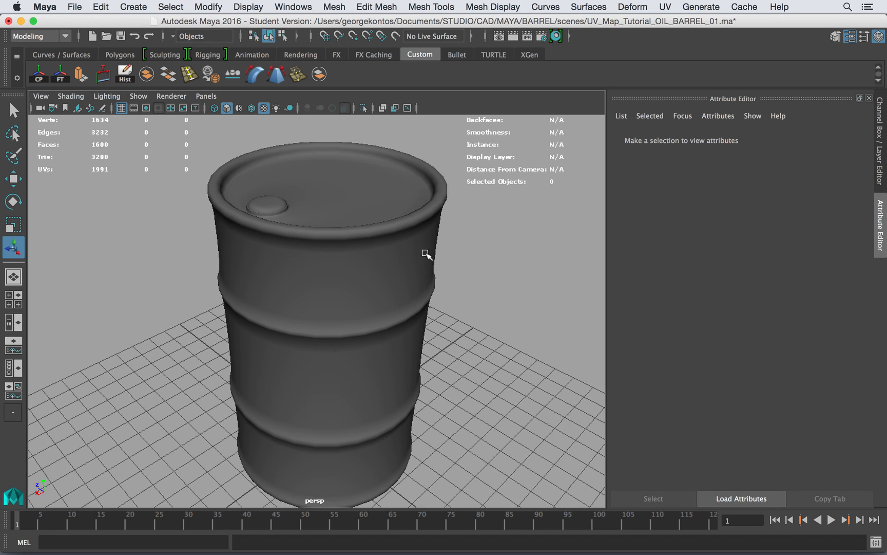
- Assign a new Phong material to the barrel body
left_click(869, 98)
scroll(426, 204, "down", 3)
scroll(387, 192, "down", 1)
middle_click_drag(459, 237, 417, 216, "alt")
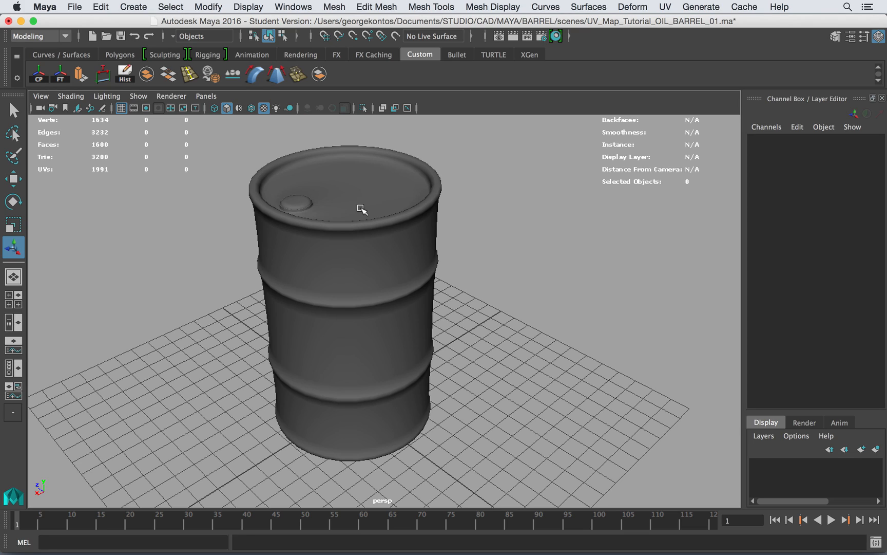
left_click(372, 270)
right_click_drag(403, 244, 398, 491)
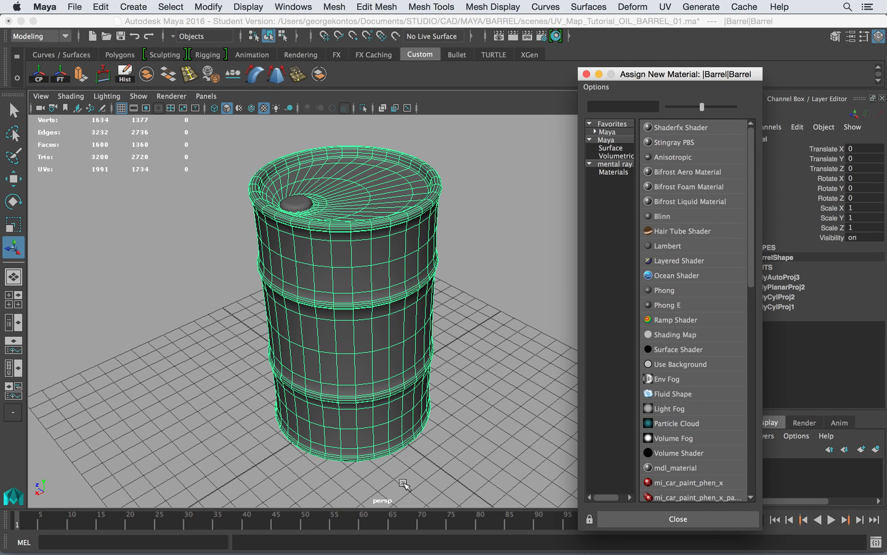
left_click_drag(677, 75, 580, 47)
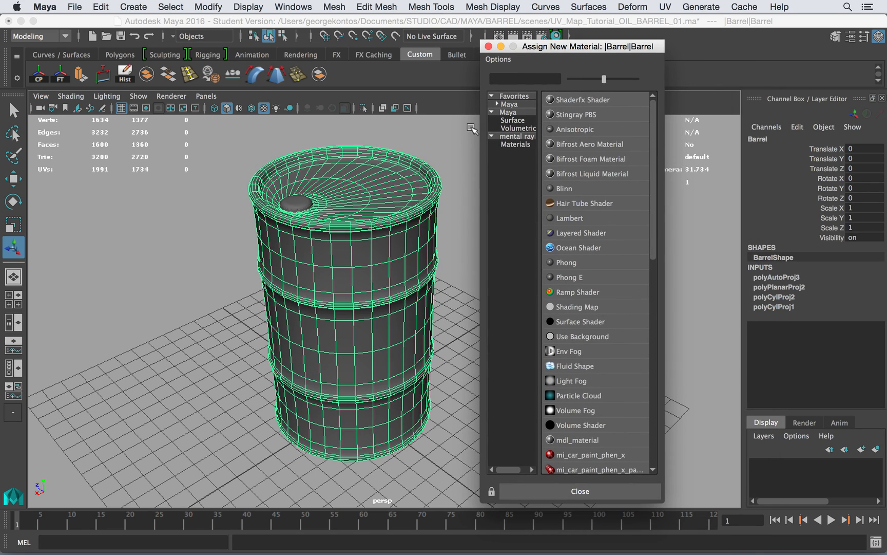
left_click(510, 112)
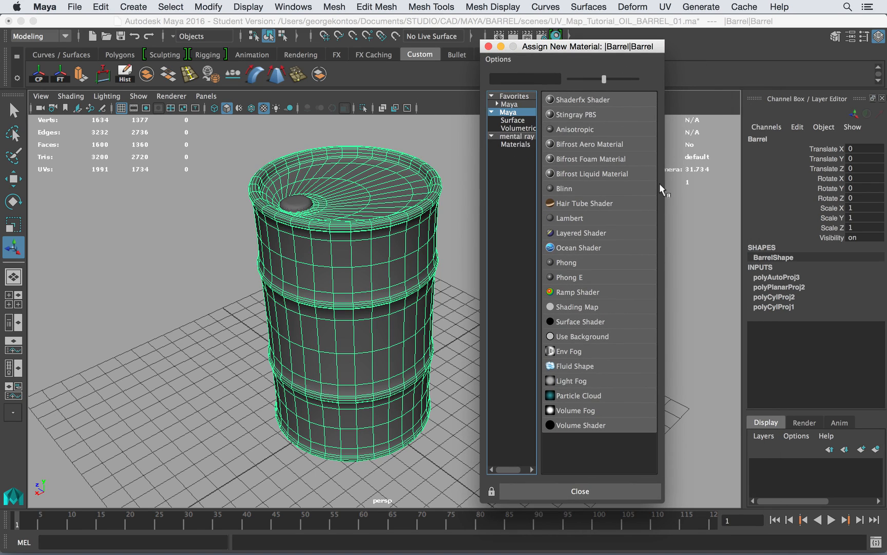
left_click(568, 261)
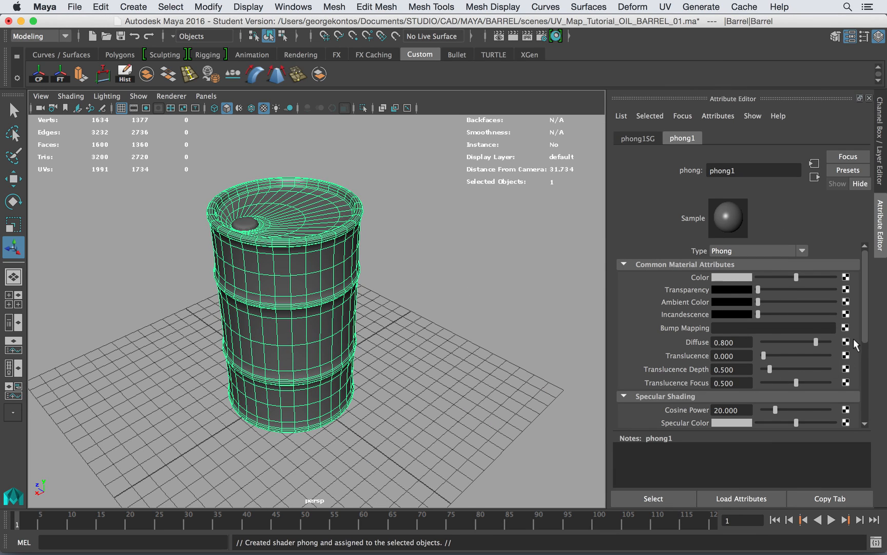
- Set the Phong material's reflectivity to 0.2 and cosine power to about 66.4, and darken its specular color
scroll(854, 338, "down", 3)
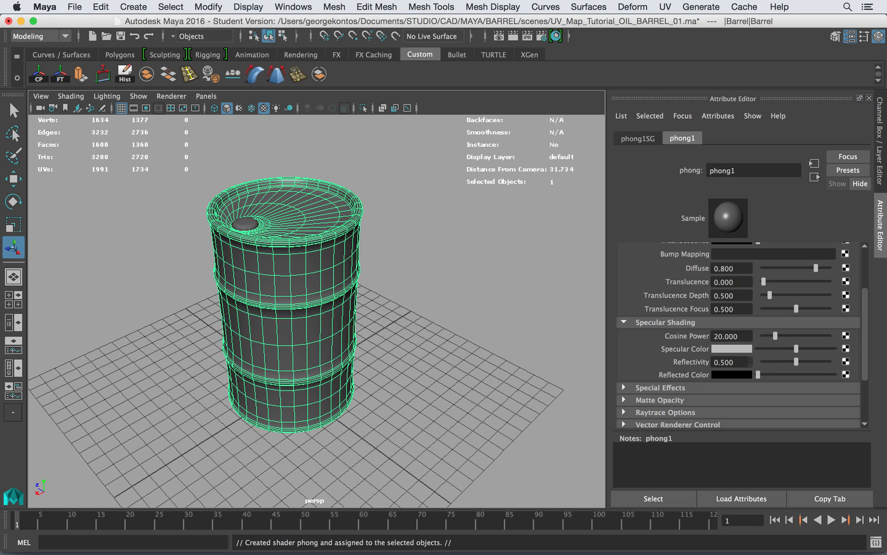
type("0.2")
key("Return")
left_click_drag(866, 312, 864, 291)
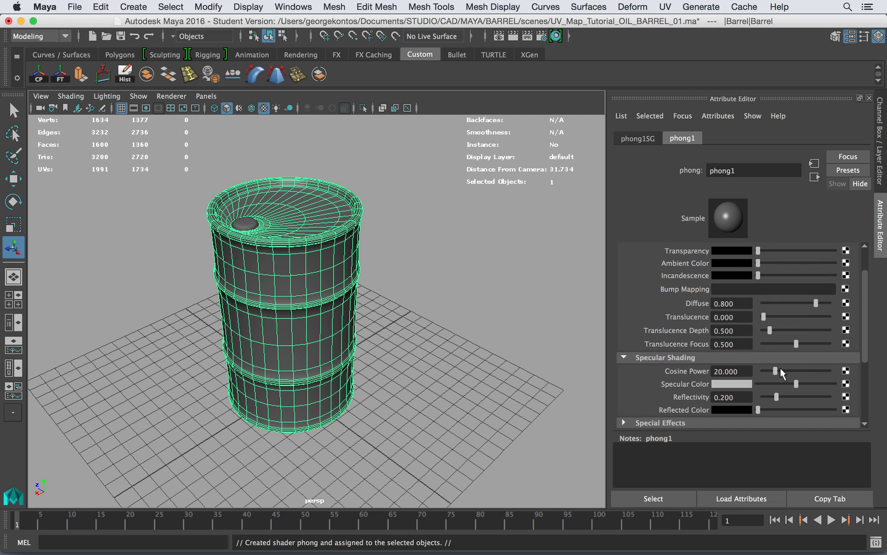
left_click_drag(777, 367, 807, 370)
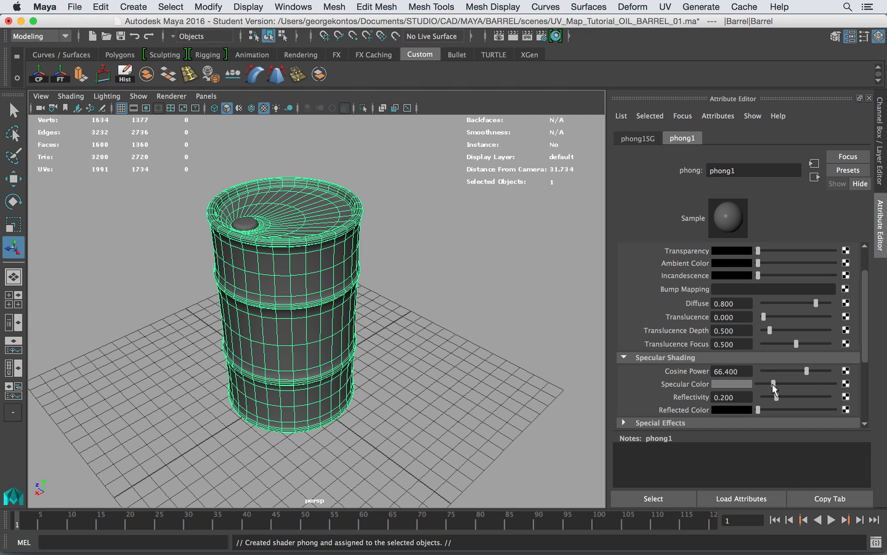
- Map a File texture to the Phong material's color and load t_metalbarreltexture.jpeg as its image
scroll(855, 267, "up", 3)
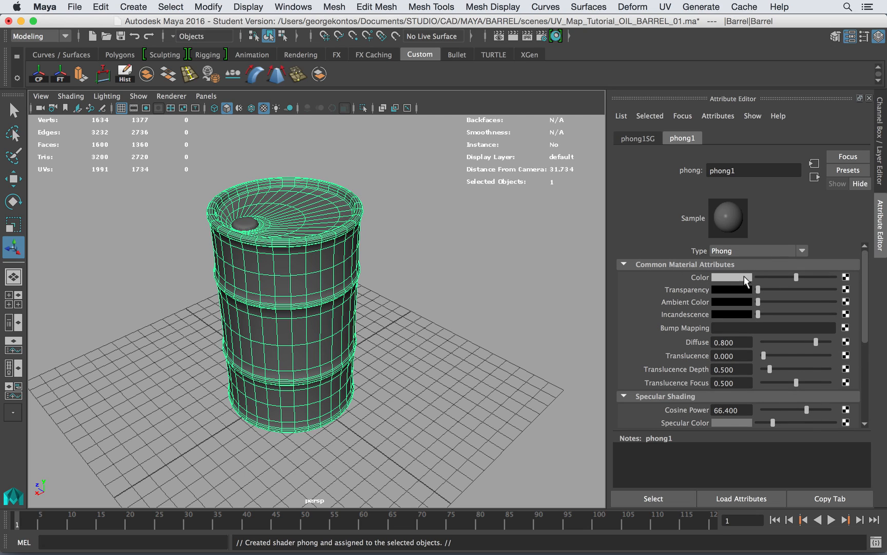
mouse_move(798, 278)
left_mouse_down()
mouse_move(788, 276)
mouse_move(797, 276)
left_mouse_up()
left_click(846, 277)
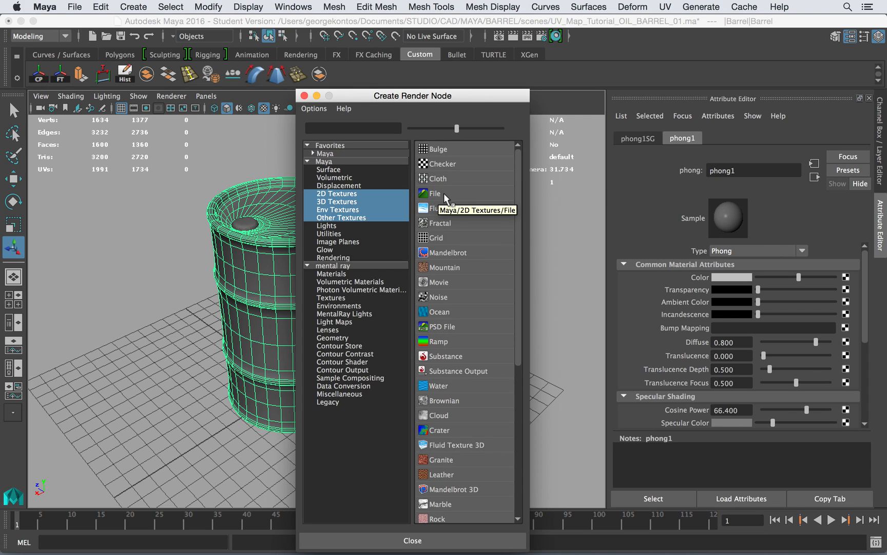
left_click(443, 194)
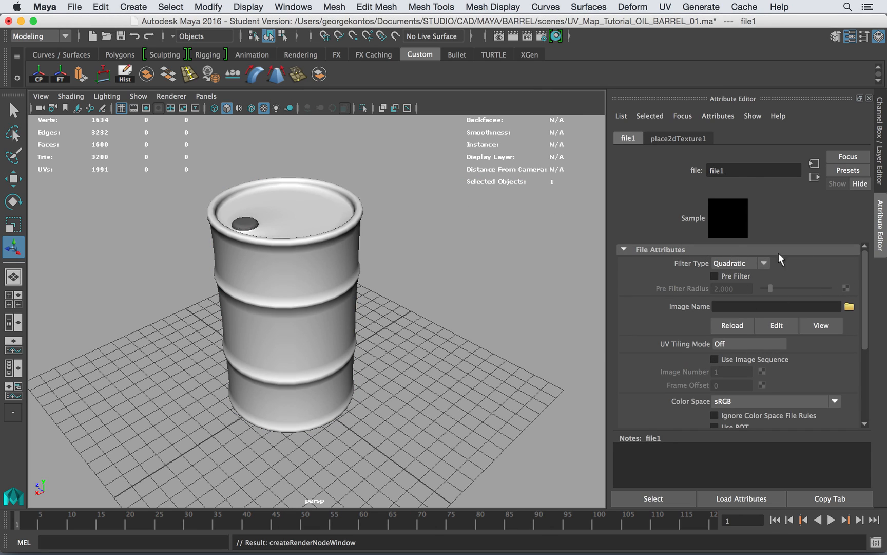
left_click(849, 307)
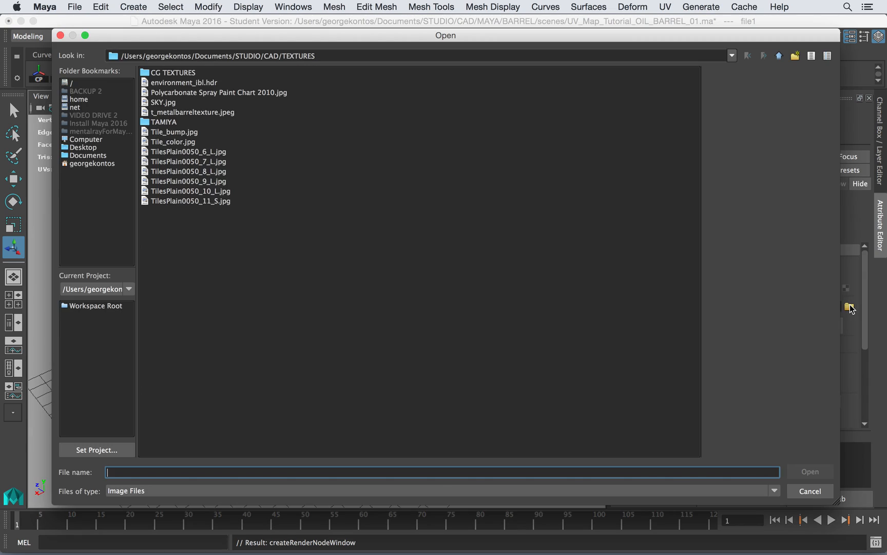
left_click(188, 111)
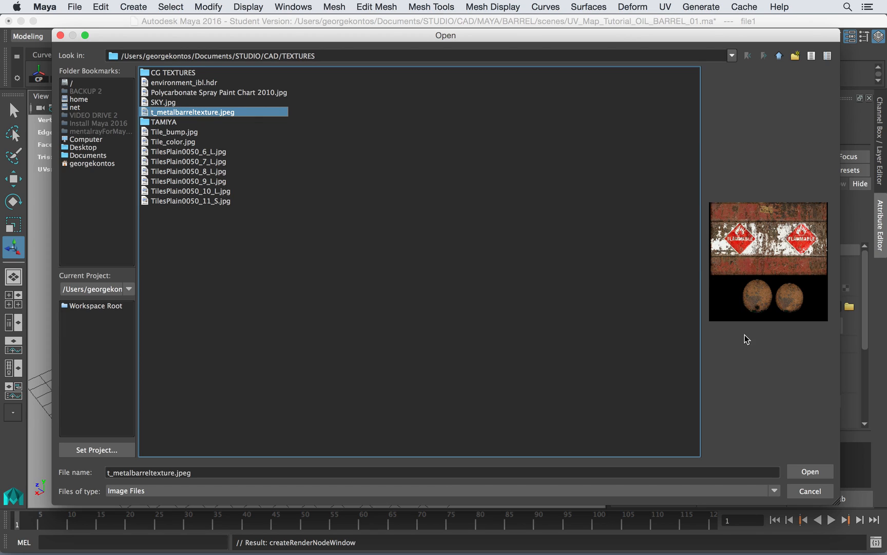
left_click(811, 472)
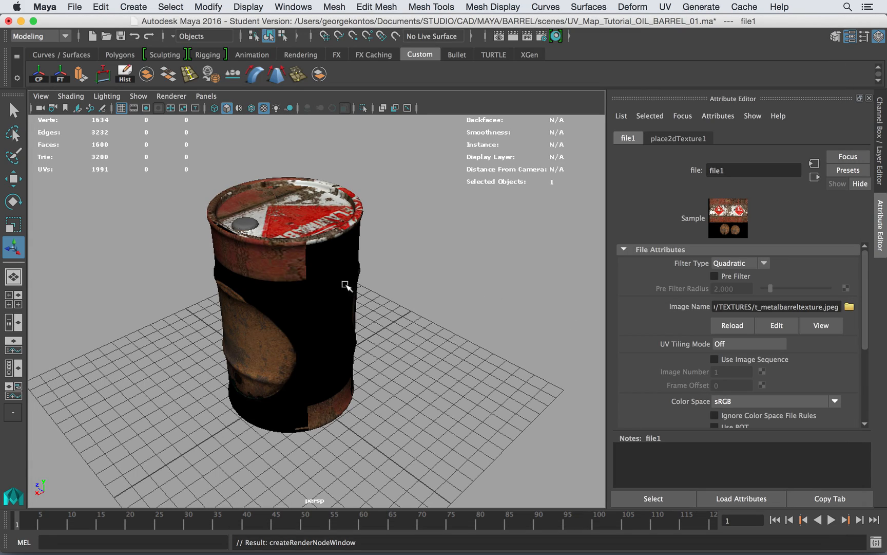
- Examine how the texture lies on the barrel's side and top, and review the available UV projection types
left_click_drag(329, 297, 430, 285, "alt")
left_click_drag(343, 255, 363, 257, "alt")
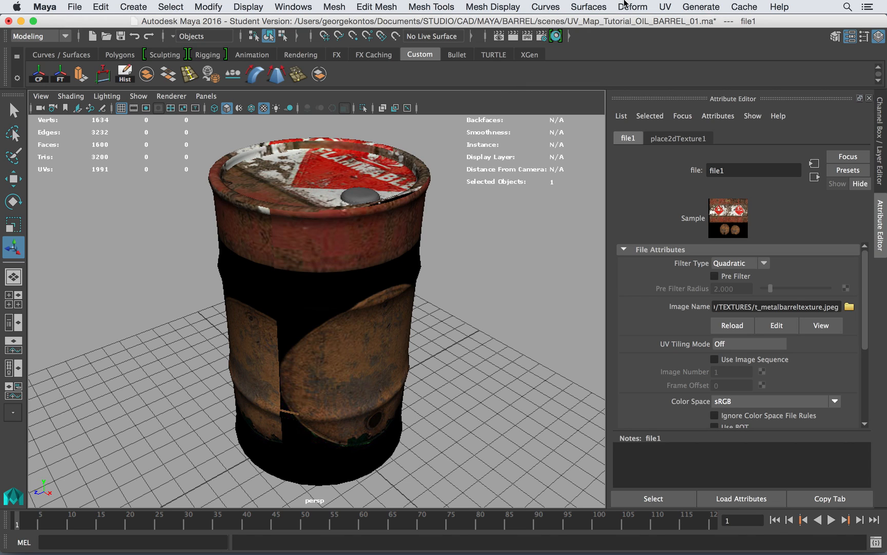
left_click(667, 6)
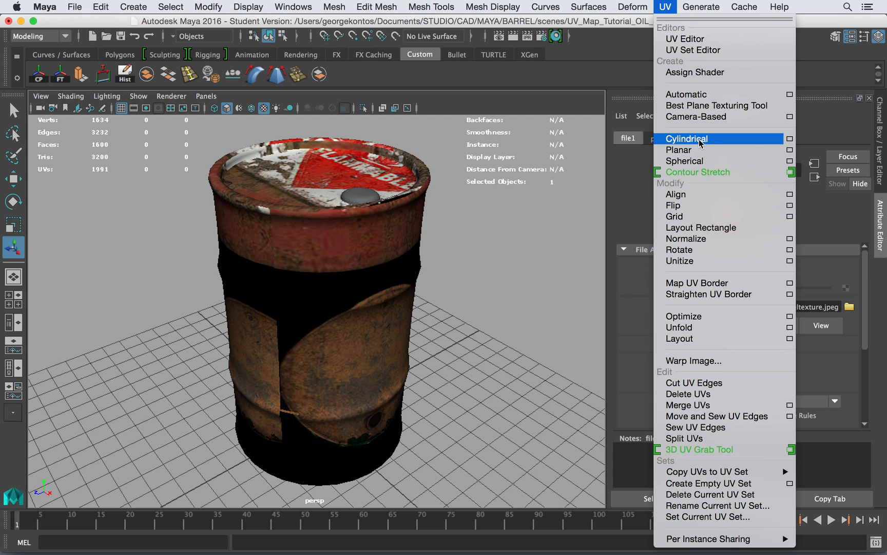
left_click(411, 169)
left_click_drag(331, 226, 331, 153, "alt")
left_click_drag(326, 267, 308, 355, "alt")
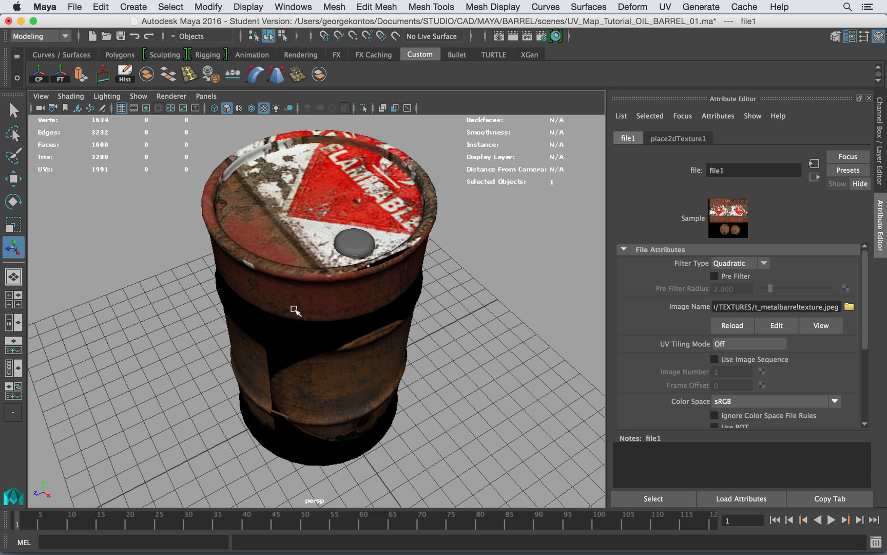
left_click_drag(292, 289, 302, 211, "alt")
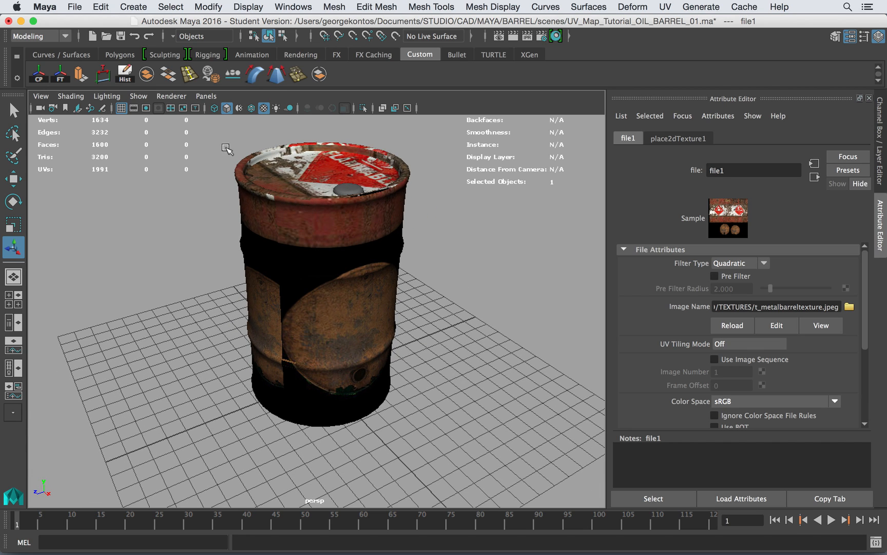
left_click_drag(353, 171, 364, 200, "alt")
- Select the barrel body and display it shaded without textures
left_click(363, 185)
left_click(417, 200)
left_click(359, 204)
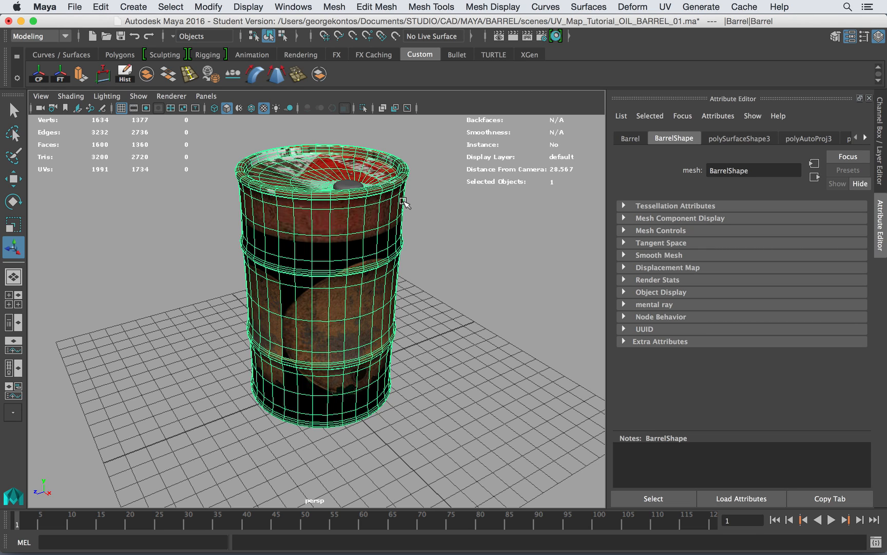
key("5")
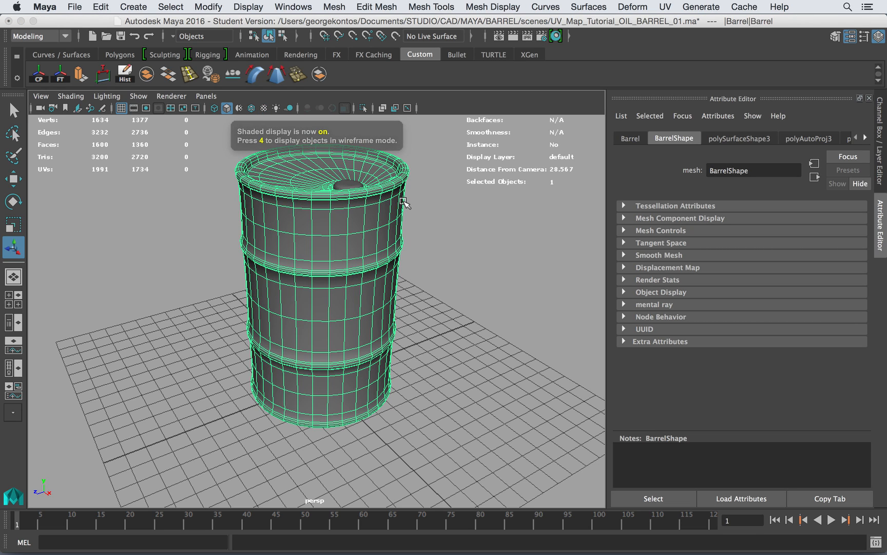
middle_click_drag(406, 214, 432, 236, "alt")
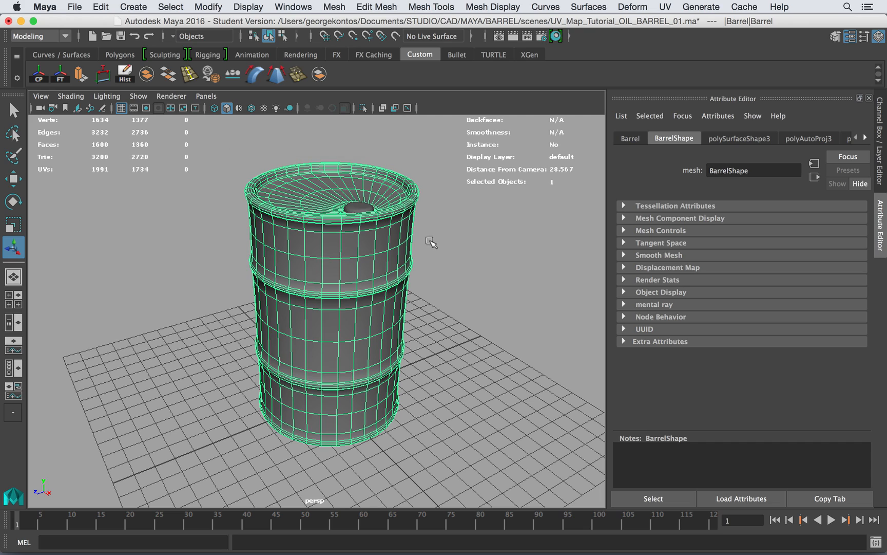
- Show the barrel in the right side view with the grid hidden, and switch it to face selection
key("space")
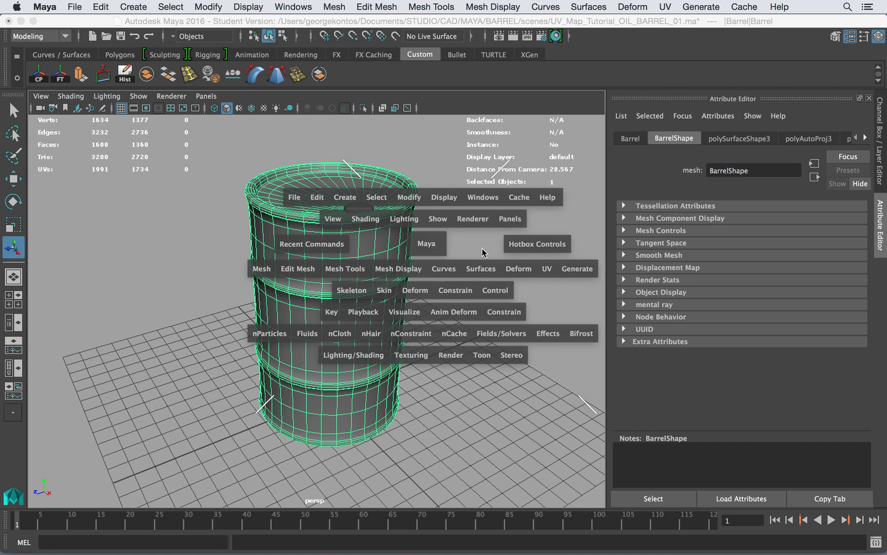
left_click(433, 246)
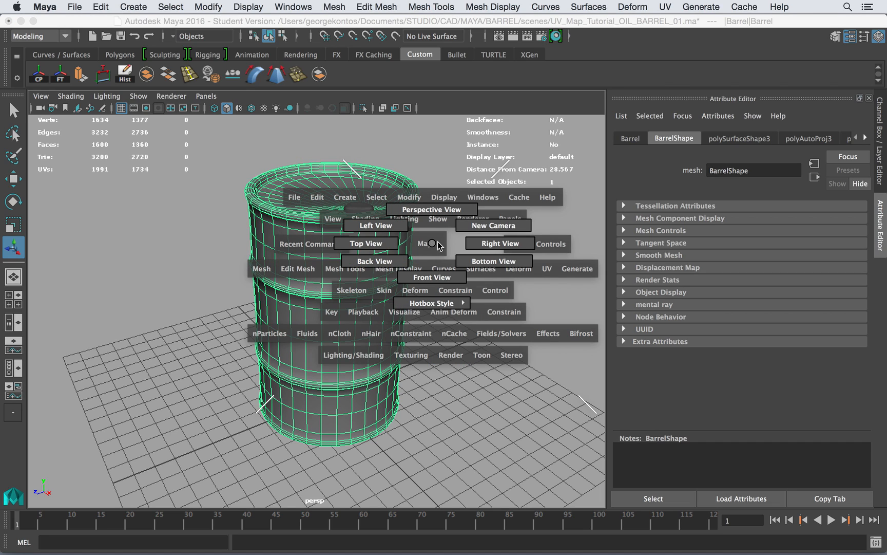
left_click(476, 243)
right_click_drag(489, 246, 245, 226, "alt")
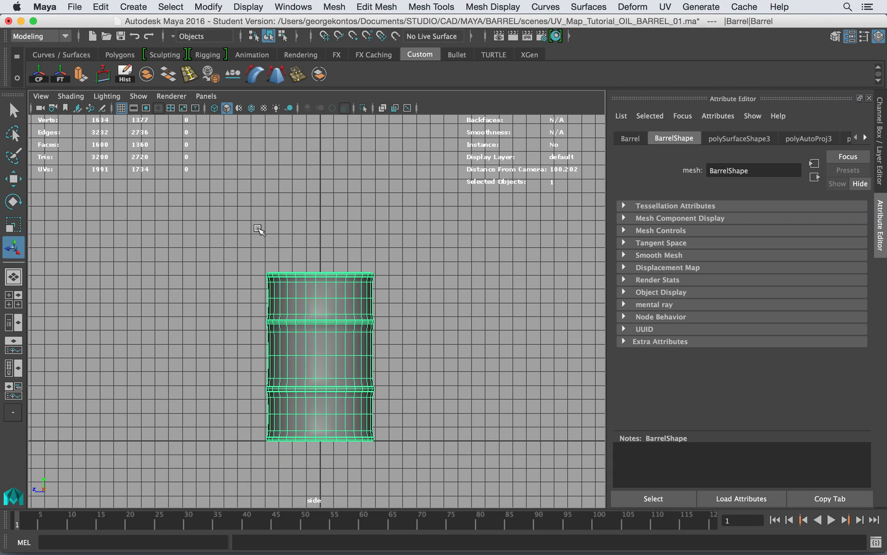
middle_click_drag(245, 226, 256, 140, "alt")
right_click_drag(256, 140, 387, 179, "alt")
middle_click_drag(386, 179, 348, 224, "alt")
left_click(121, 108)
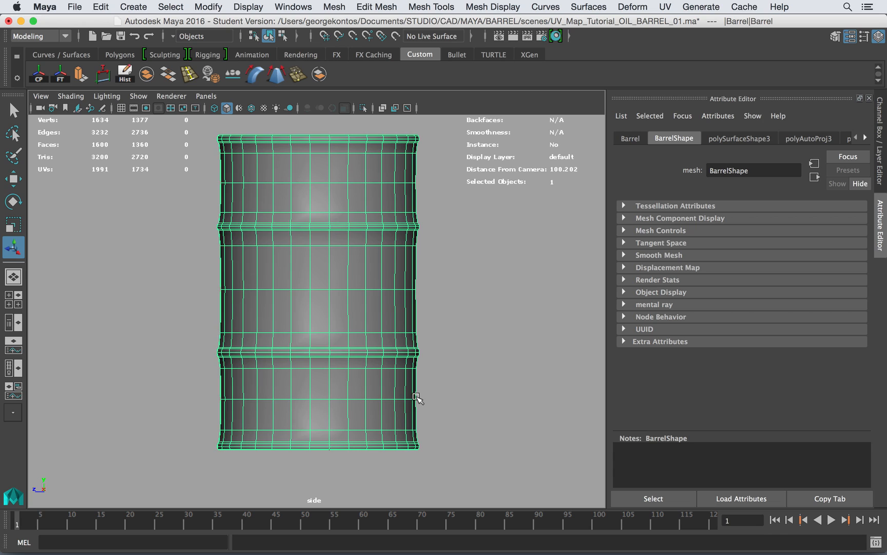
right_click_drag(366, 193, 366, 222)
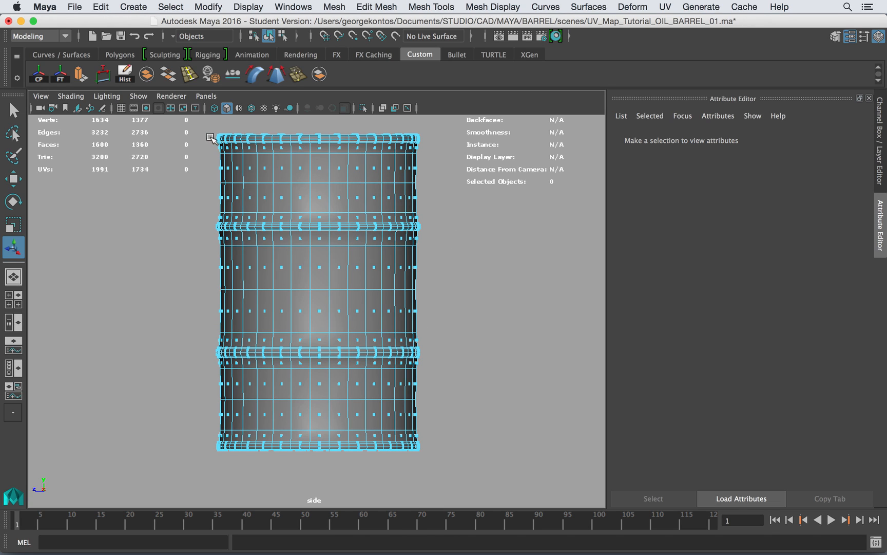
- Try to box-select the barrel's side faces over nearly its full height and check the selection in perspective
left_click_drag(208, 136, 482, 444)
key("space")
left_click_drag(382, 388, 385, 312)
mouse_move(384, 257)
left_mouse_down("alt")
mouse_move(384, 297)
mouse_move(385, 272)
left_mouse_up("alt")
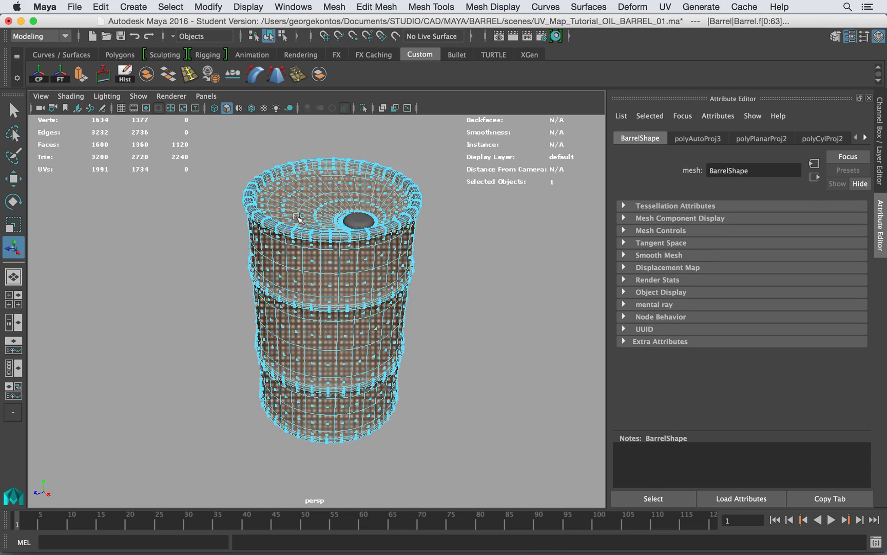
scroll(384, 201, "up", 5)
left_click_drag(351, 174, 287, 183, "alt")
- Try a tighter box selection of the wall faces in the right side view, starting just below the top rim
key("space")
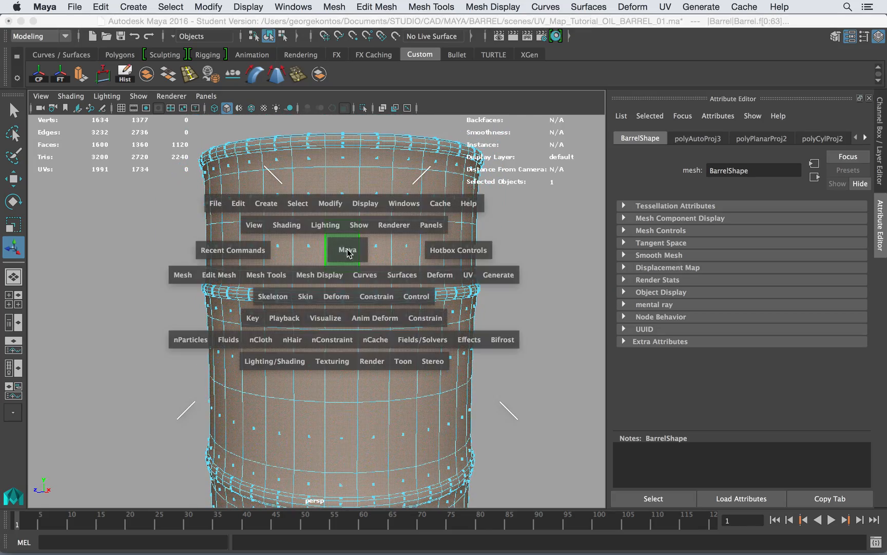
key("space")
left_click_drag(404, 216, 455, 218)
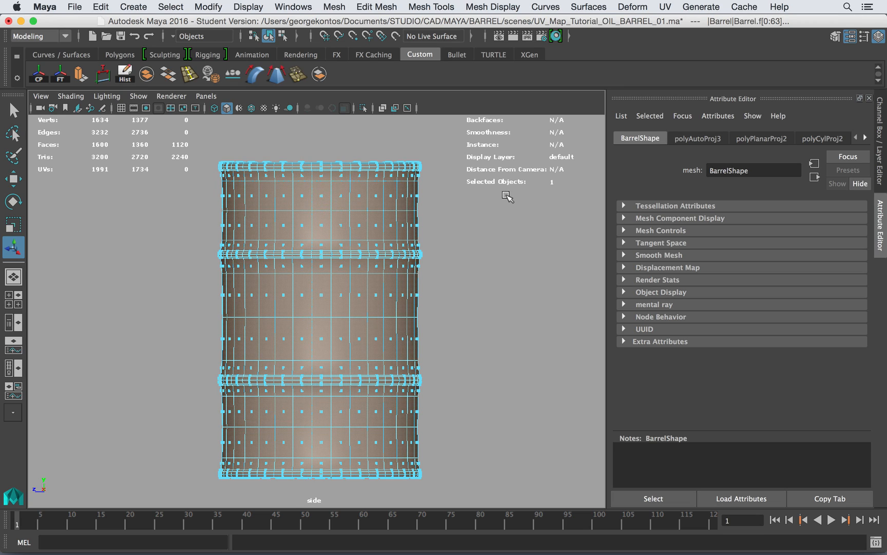
left_click(220, 176)
left_click_drag(212, 172, 486, 465)
key("space")
left_click_drag(358, 402, 362, 339)
left_click_drag(366, 283, 436, 284, "alt")
- Reselect only the barrel's outer wall faces well between the top and bottom rims and check the selection in perspective
key("space")
left_click_drag(205, 190, 480, 447)
key("space")
left_click_drag(317, 356, 358, 304)
left_click_drag(362, 298, 368, 286, "alt")
left_click_drag(312, 216, 279, 234, "alt")
scroll(332, 225, "up", 5)
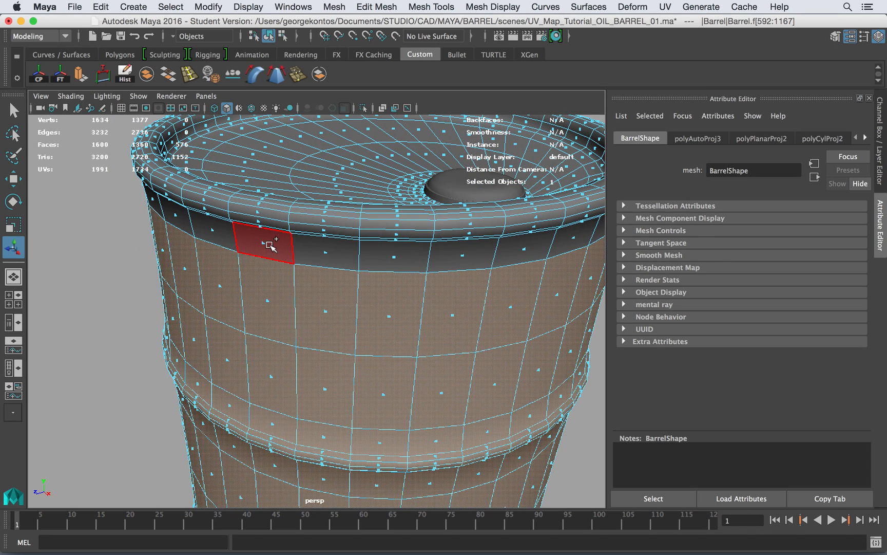
- Add the remaining face loops between the barrel's wall and the top rim to the selection
left_click(270, 245)
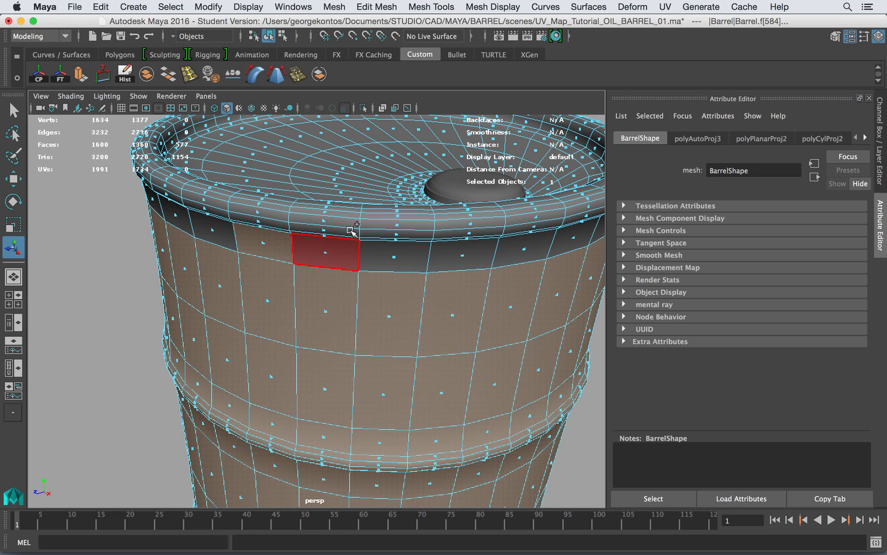
double_click(337, 252, "shift")
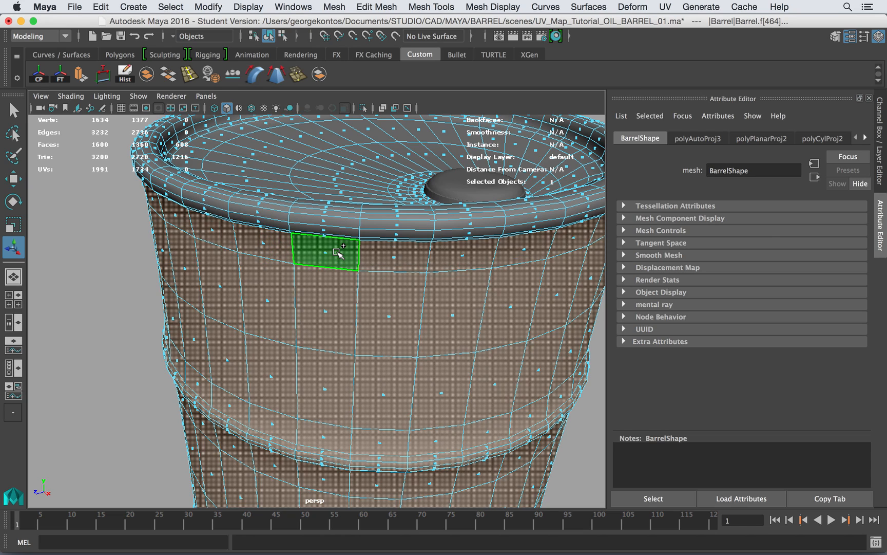
scroll(273, 233, "up", 3)
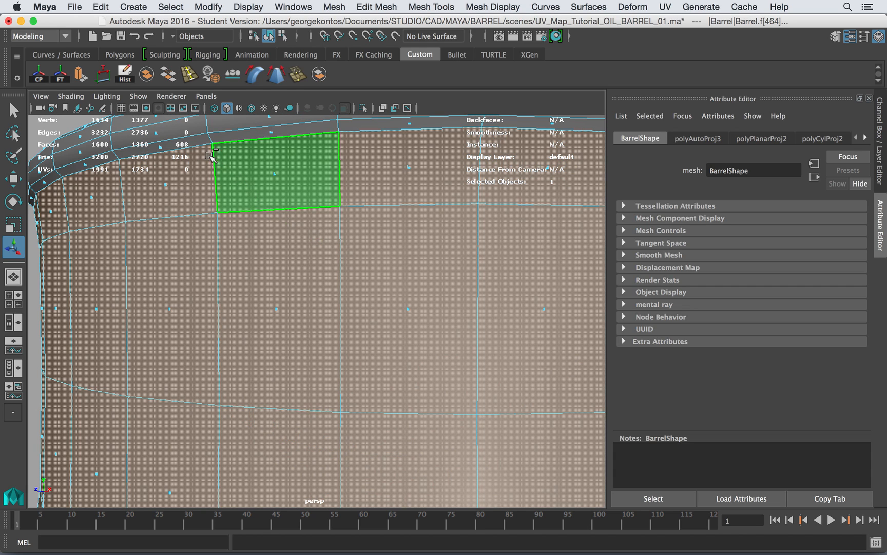
double_click(249, 122, "shift")
scroll(246, 125, "down", 2)
double_click(288, 222, "shift")
- Add the unselected wide face loop just above the barrel's bottom rim to the wall selection
left_click_drag(288, 222, 266, 242, "alt")
right_click_drag(288, 243, 116, 219, "alt")
middle_click_drag(266, 354, 291, 125, "alt")
left_click_drag(292, 339, 295, 293, "alt")
middle_click_drag(299, 380, 301, 331, "alt")
right_click_drag(301, 332, 388, 303, "alt")
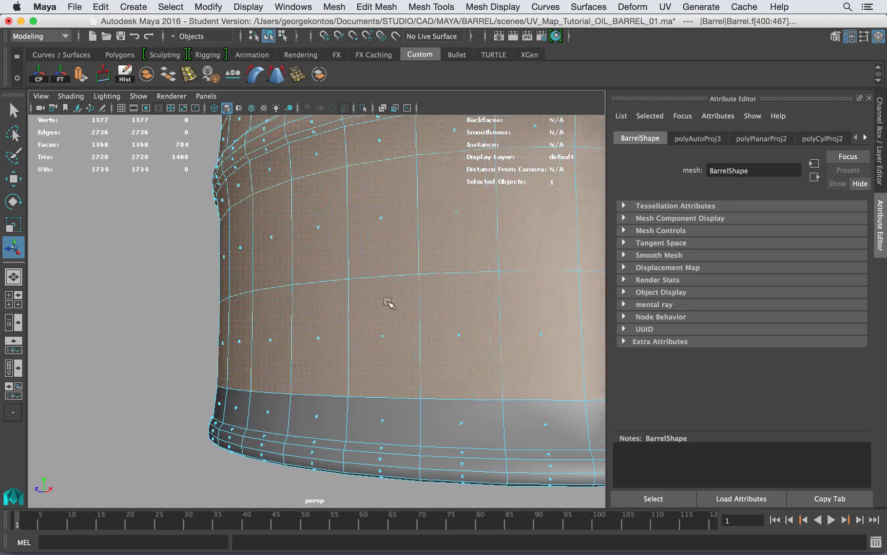
double_click(275, 430, "shift")
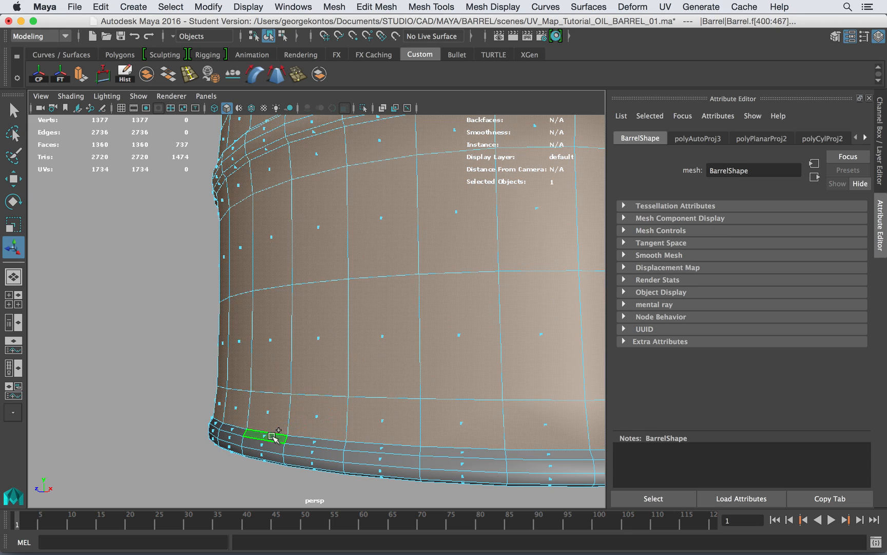
double_click(317, 446, "shift")
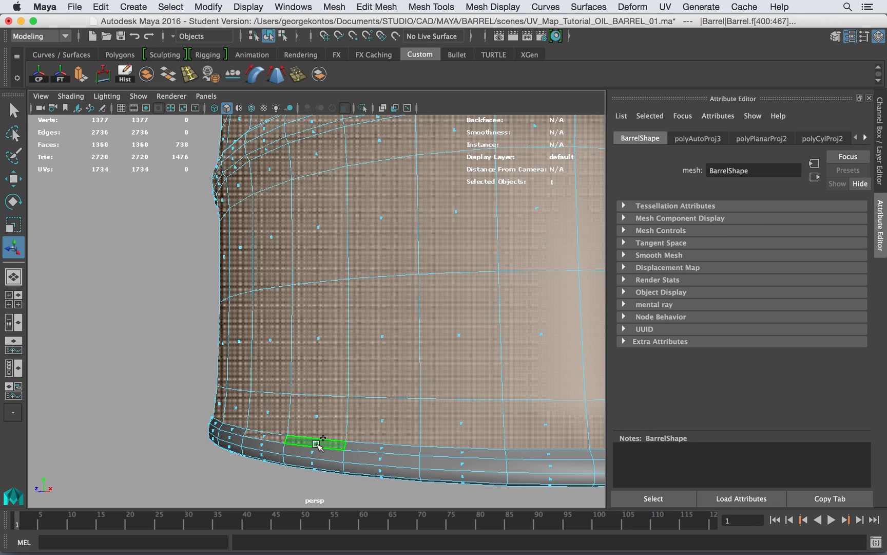
left_click(277, 452, "shift")
key("super+z")
key("super+z")
key("super+z")
key("super+z")
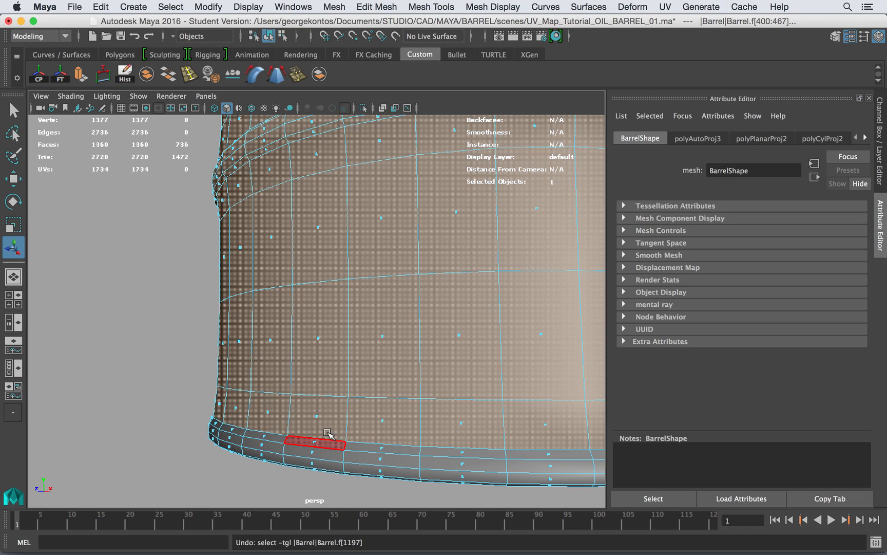
- Add the three narrow face loops of the bottom rim to the selection, undoing any stray face picks
left_click(264, 439, "shift")
double_click(334, 444, "shift")
left_click(272, 447, "shift")
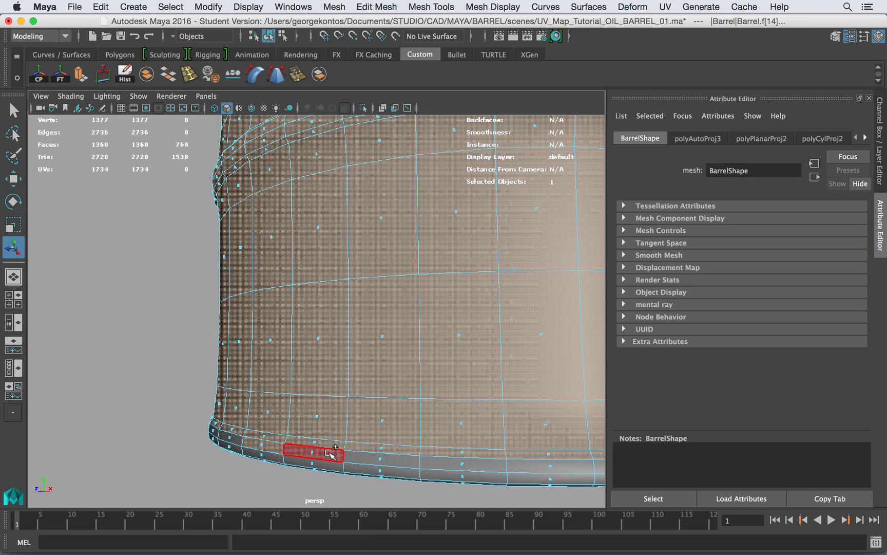
double_click(331, 452, "shift")
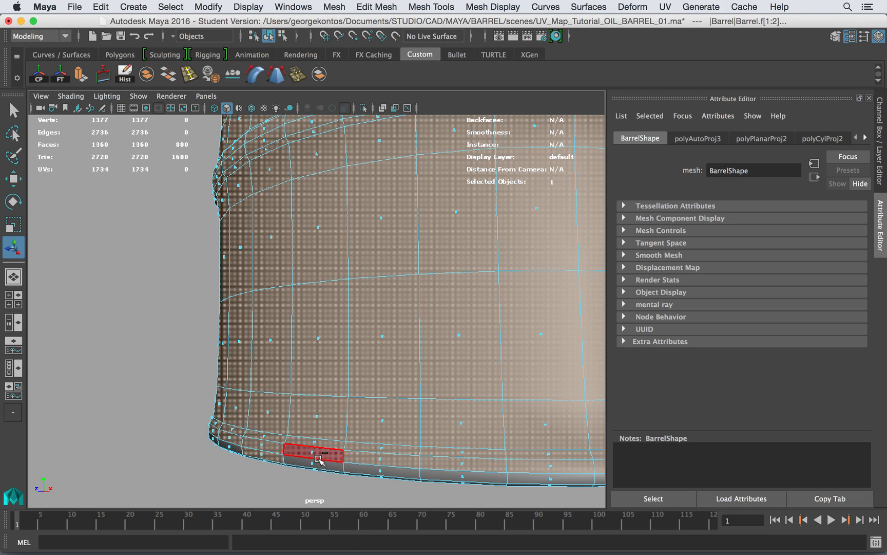
left_click(341, 453, "shift")
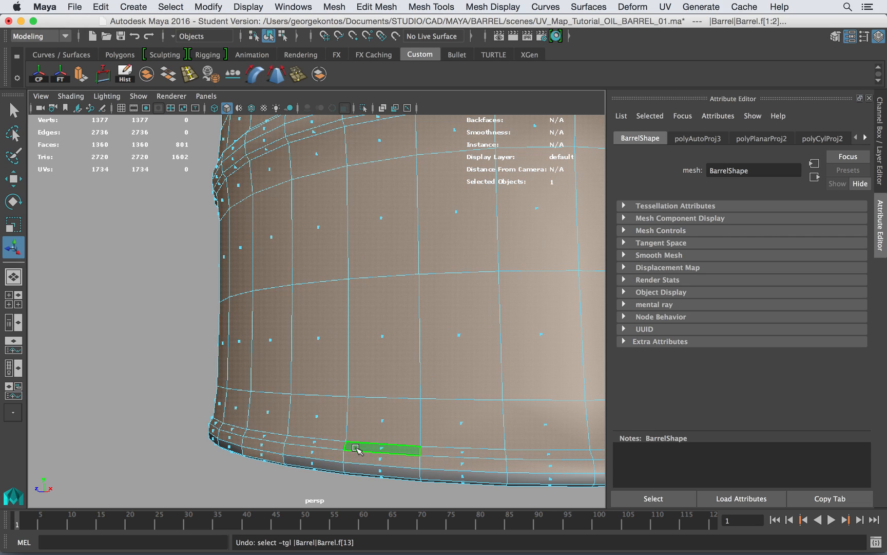
double_click(318, 465, "shift")
key("ctrl+z")
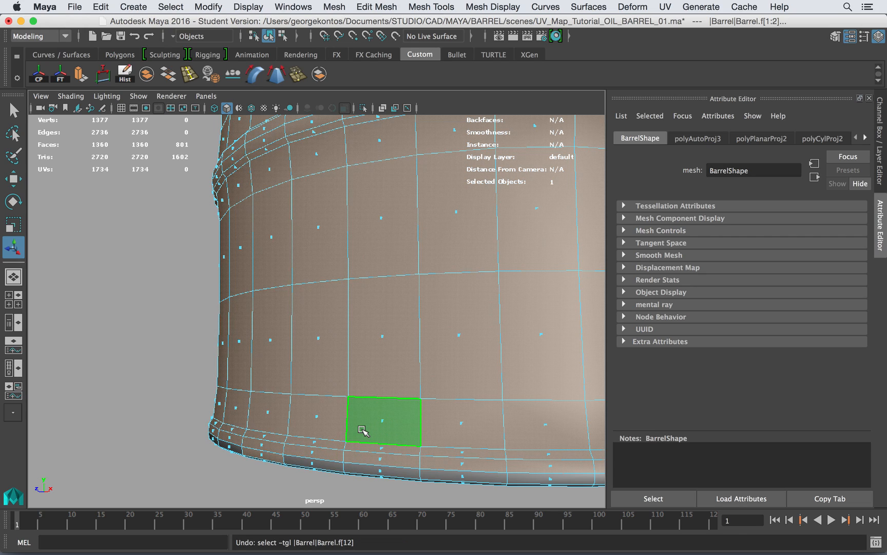
left_click(276, 459, "shift")
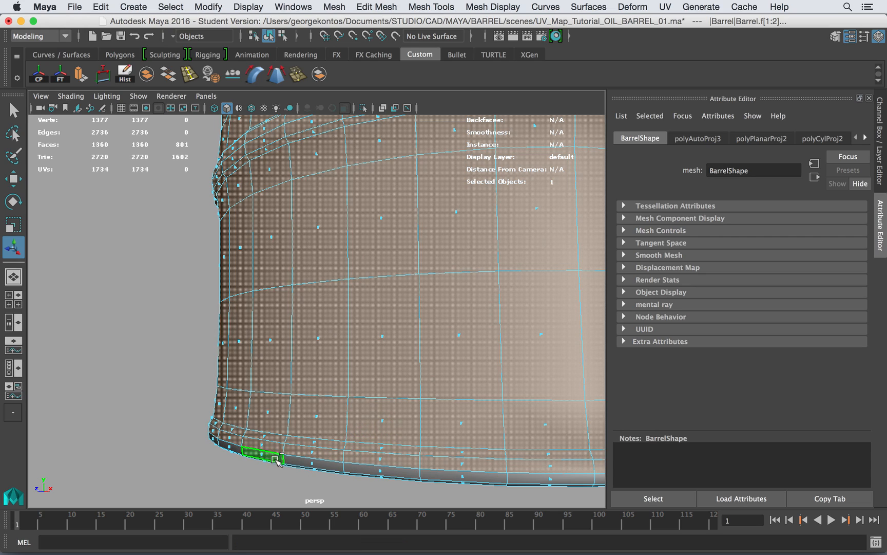
double_click(317, 465, "shift")
- Turn on textured shading and view the whole barrel with its wall faces selected
left_click_drag(416, 376, 286, 272, "alt")
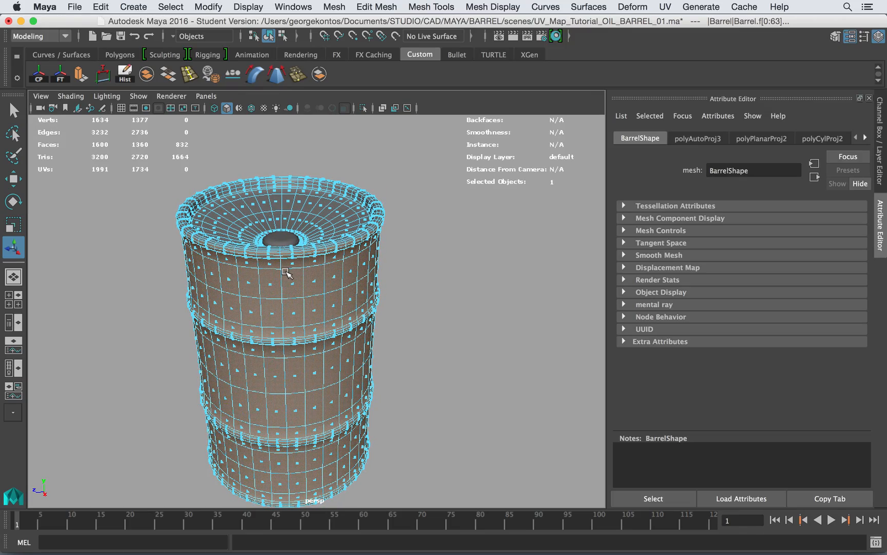
key("6")
middle_click_drag(308, 277, 405, 259, "alt")
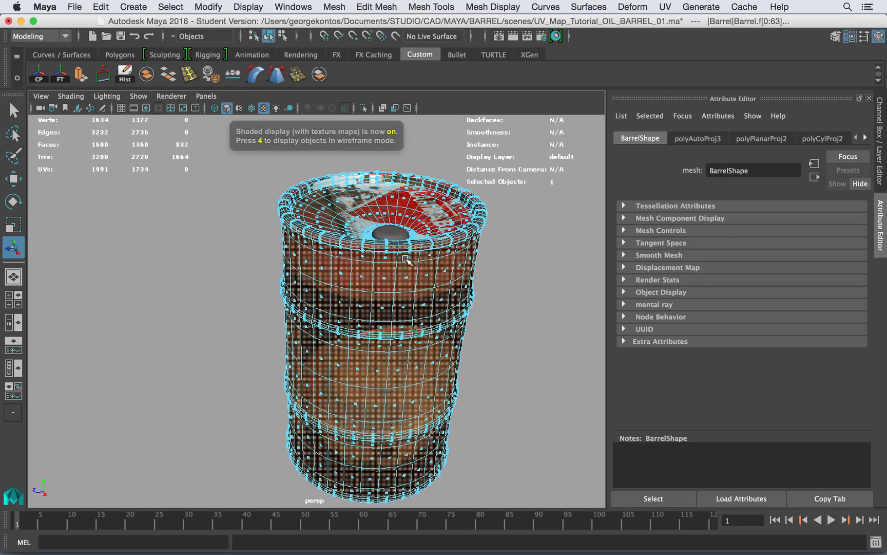
mouse_move(407, 268)
left_mouse_down("alt")
mouse_move(409, 241)
mouse_move(415, 263)
mouse_move(393, 279)
left_mouse_up("alt")
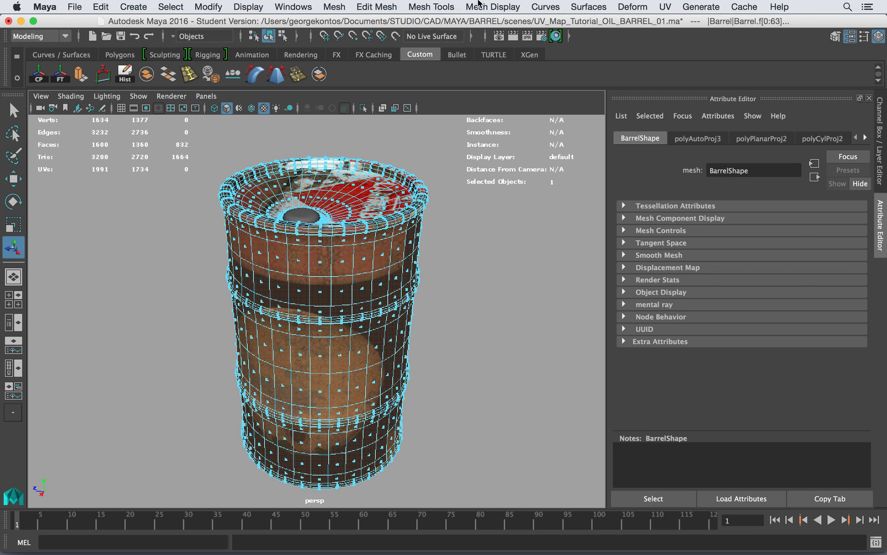
- Apply a cylindrical UV projection to the selected wall faces and widen its horizontal sweep to about 248 degrees
left_click(659, 6)
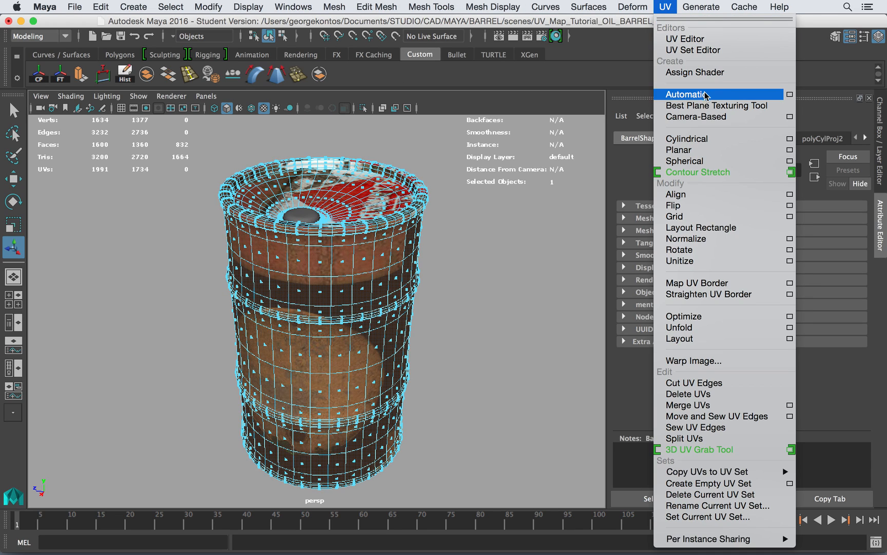
left_click(689, 138)
left_click_drag(405, 262, 452, 254, "alt")
left_click_drag(276, 329, 268, 355)
left_click_drag(330, 340, 349, 322, "alt")
left_click_drag(378, 369, 311, 393, "alt")
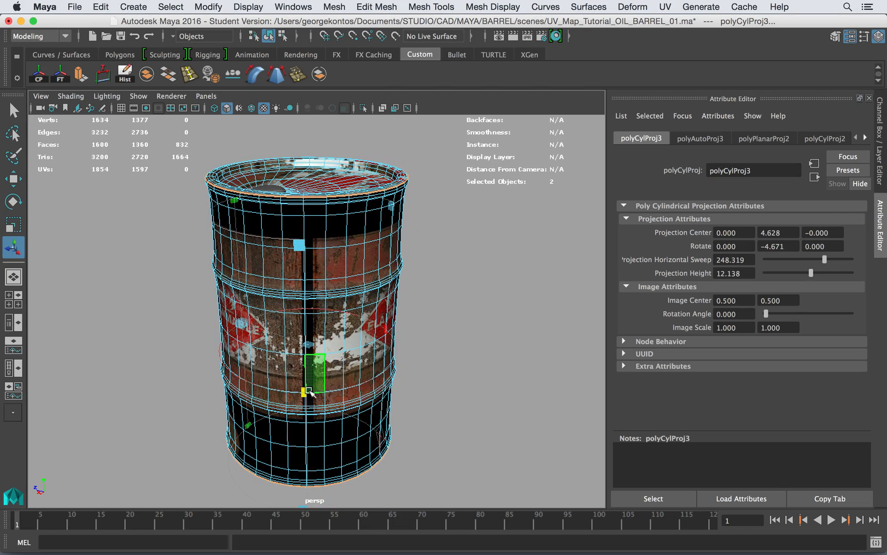
- Extend the projection's horizontal sweep to the full 360 degrees and examine the texture seam on the barrel wall
left_click(330, 390)
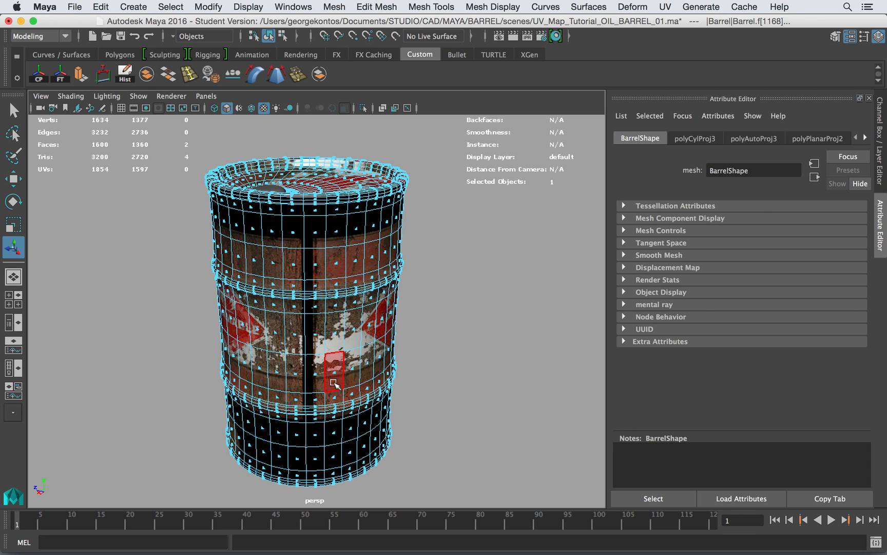
key("ctrl+z")
left_click_drag(332, 391, 360, 379)
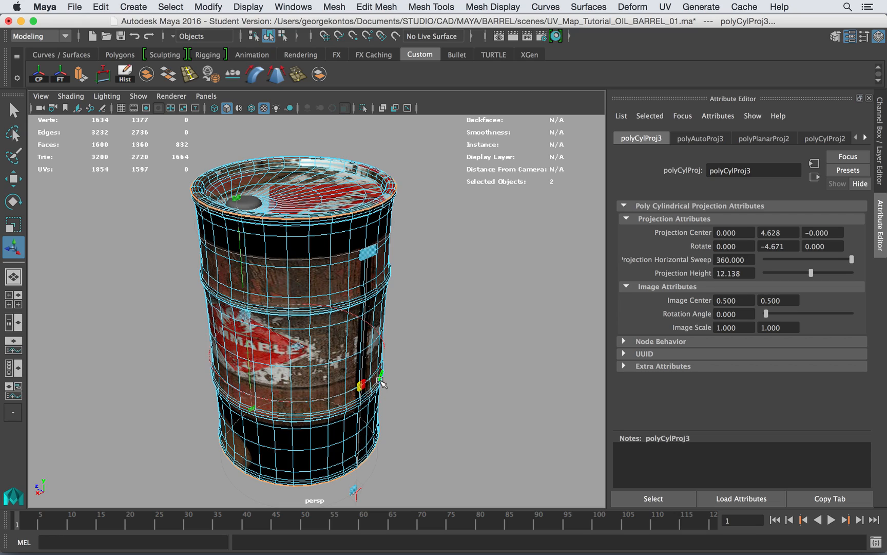
scroll(378, 383, "up", 6)
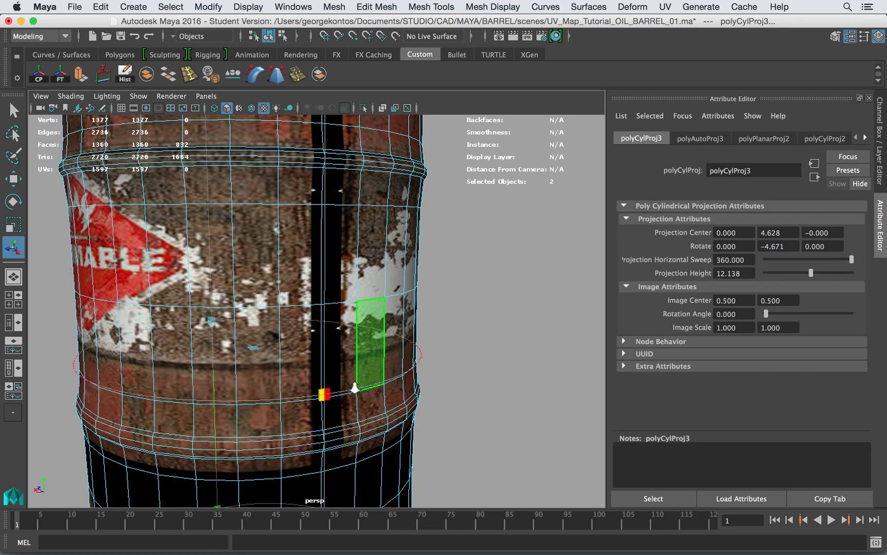
right_click_drag(354, 388, 226, 385, "alt")
left_click_drag(226, 385, 322, 335, "alt")
left_click_drag(378, 159, 303, 183, "alt")
right_click_drag(303, 185, 355, 189, "alt")
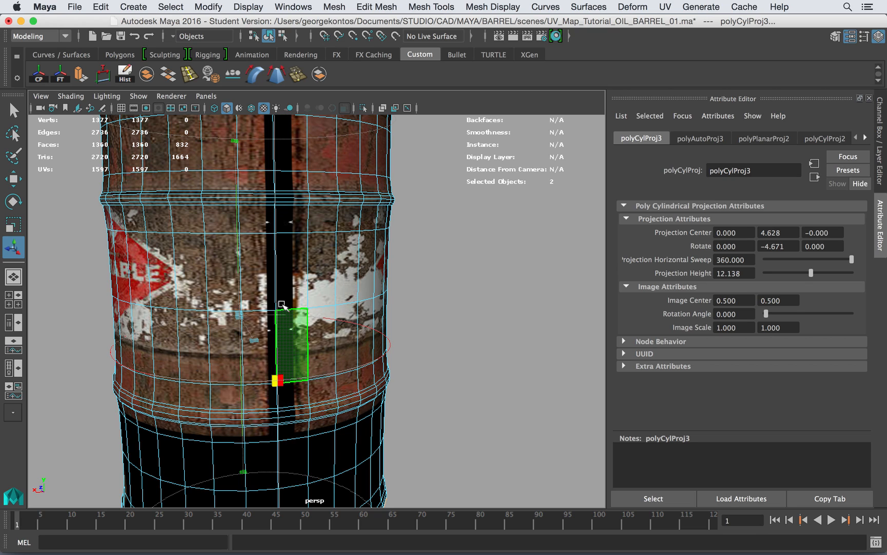
- Switch to Chrome to examine the side edges of the metal barrel texture image, and return to Maya
key("ctrl+super+Escape")
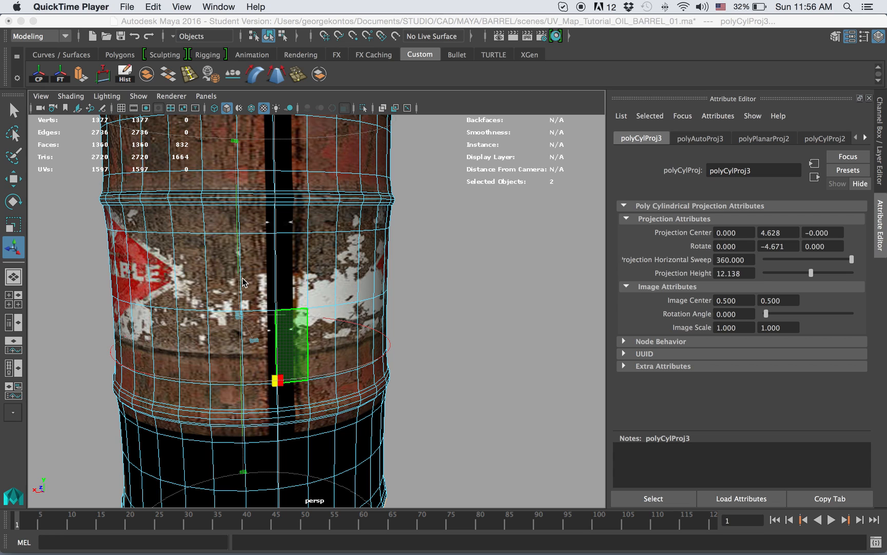
key("super+Tab")
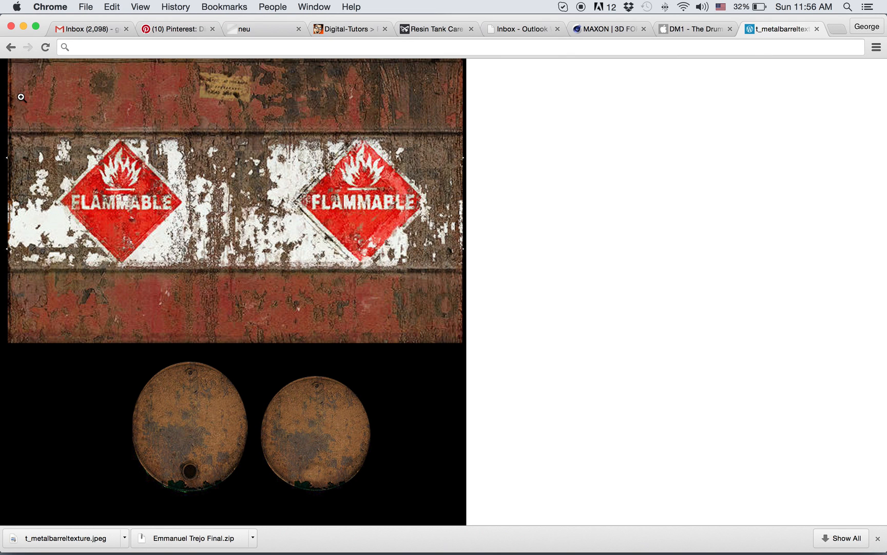
left_click(36, 26)
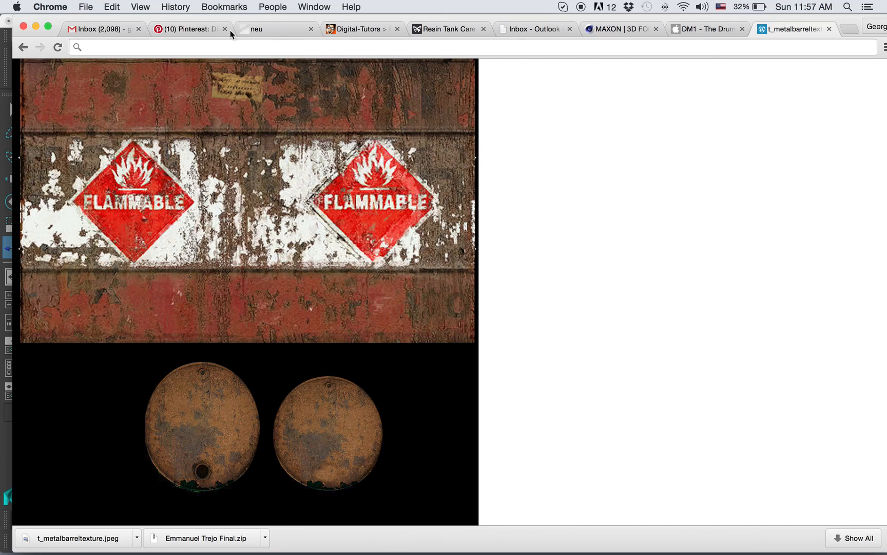
key("super+Tab")
key("super+Tab")
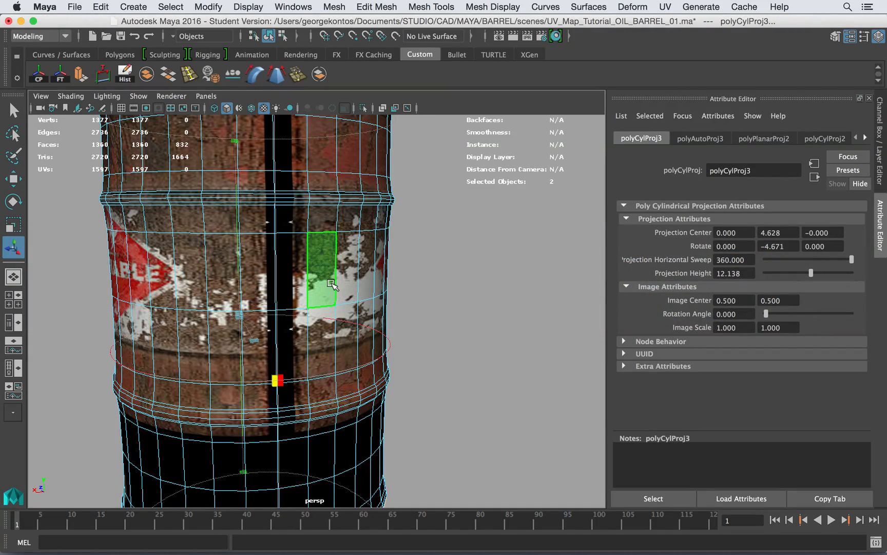
- Check the flammable label on the barrel wall and stretch the cylindrical projection's height to about 19.3
middle_click_drag(333, 285, 359, 225, "alt")
left_click_drag(358, 225, 419, 240, "alt")
right_click_drag(419, 240, 334, 226, "alt")
middle_click_drag(334, 226, 328, 265, "alt")
left_click_drag(329, 264, 303, 258, "alt")
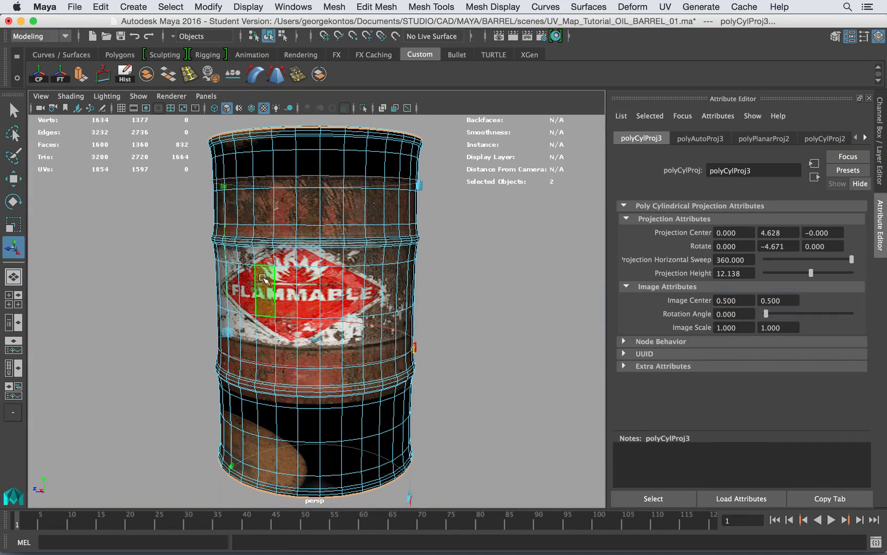
right_click_drag(304, 315, 251, 198, "alt")
left_click_drag(251, 198, 307, 272, "alt")
scroll(238, 248, "down", 3)
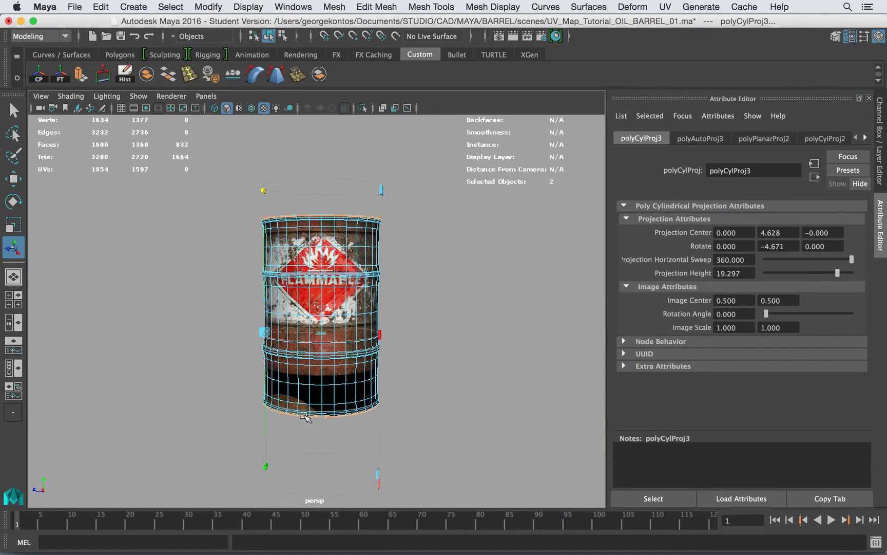
- Lower the projection's center to about 2.75 with a rotation of about -28 degrees, and increase its height to about 24.4
left_click_drag(268, 334, 275, 308)
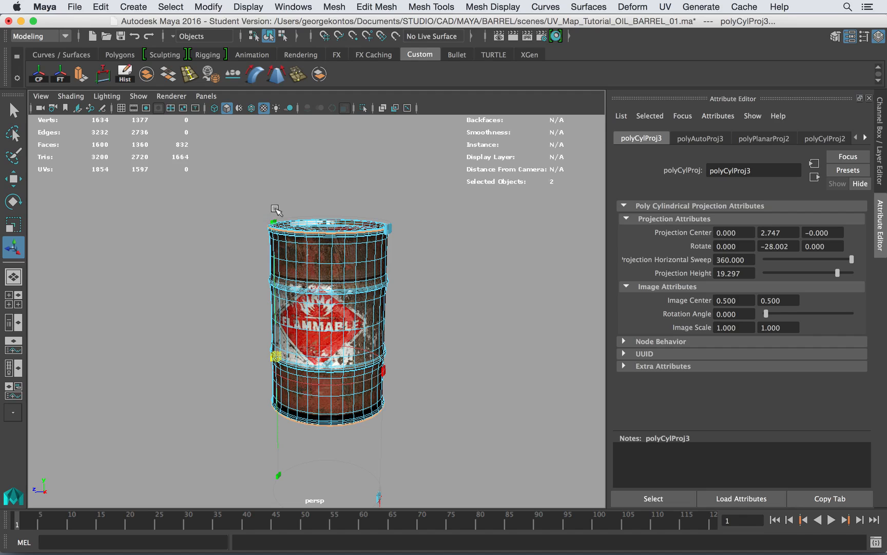
left_click_drag(272, 221, 277, 185)
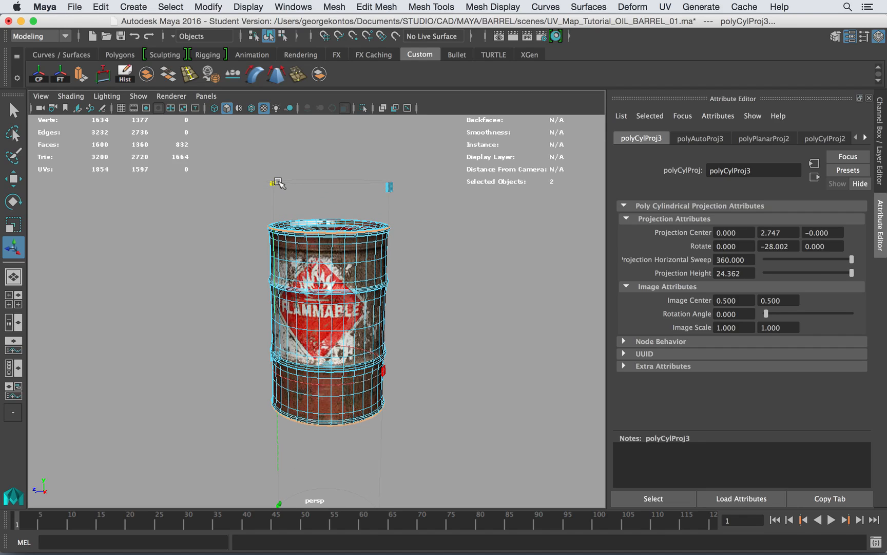
- Switch to Chrome to compare the barrel mapping with the original texture image, and return to Maya
key("super+Tab")
key("super+Tab")
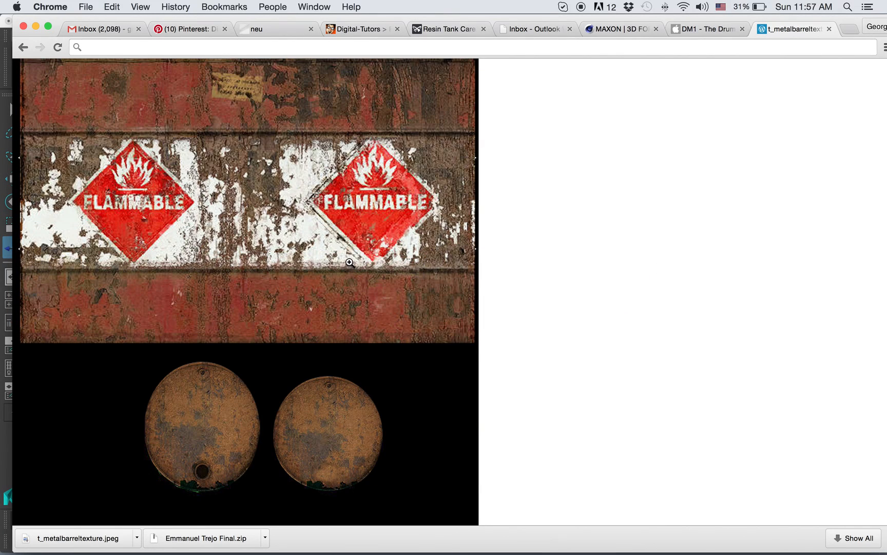
key("super+Tab")
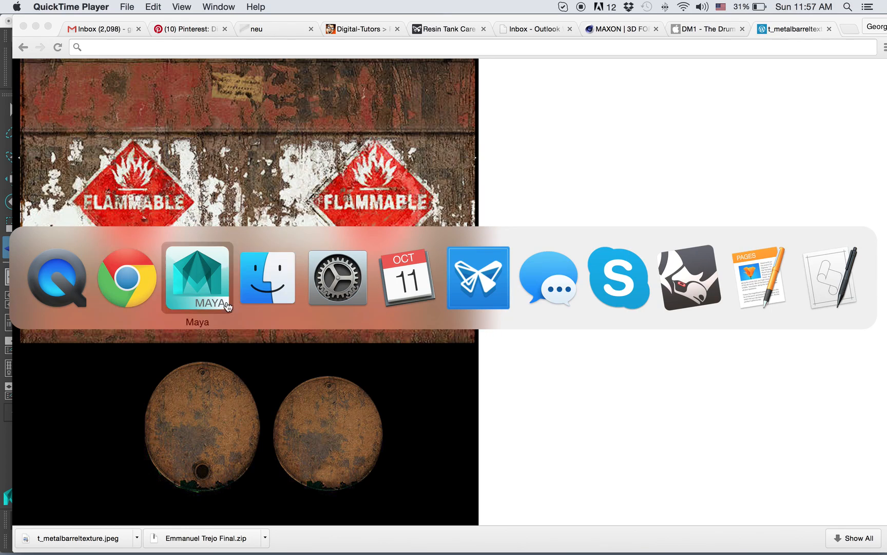
left_click(206, 292)
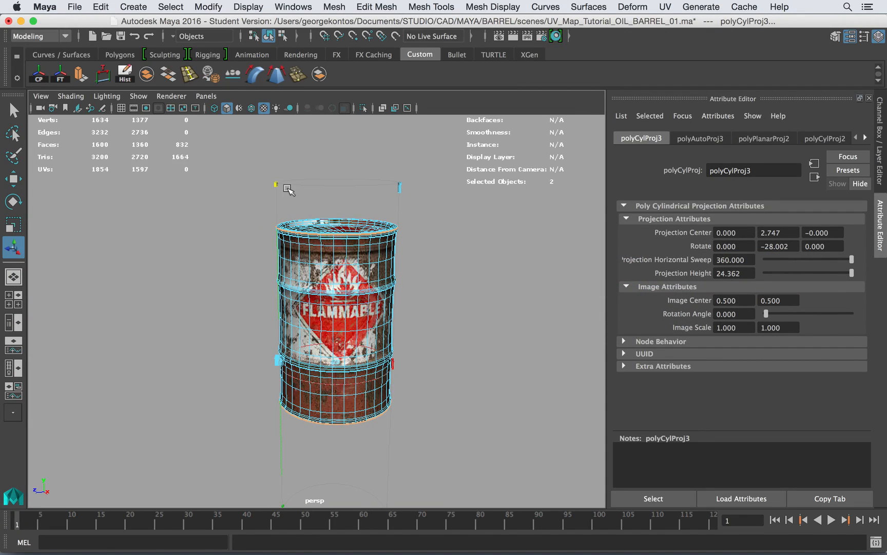
- Fine-tune the cylindrical projection's height to about 24.0, undoing unwanted adjustments and checking the label from several sides
left_click_drag(272, 182, 256, 186)
left_click_drag(311, 285, 338, 297, "alt")
left_click_drag(333, 338, 321, 292, "alt")
key("ctrl+z")
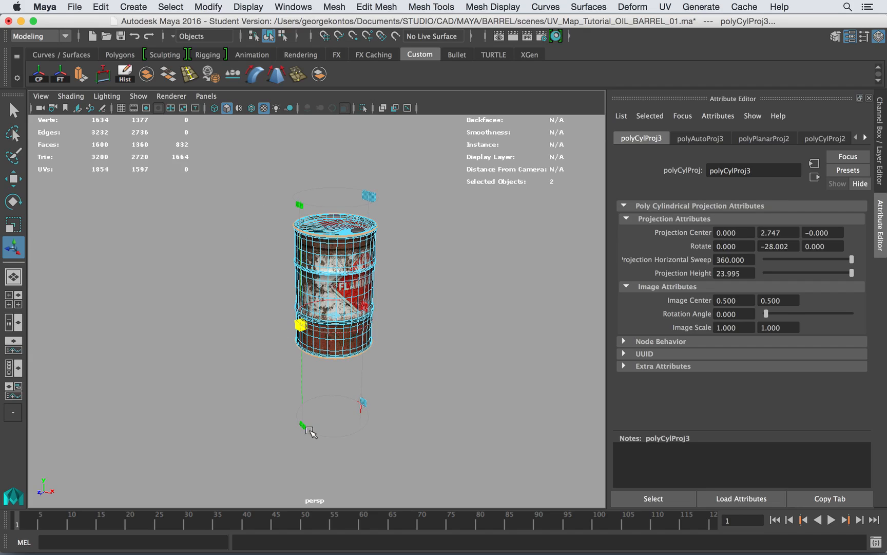
left_click_drag(304, 395, 299, 421)
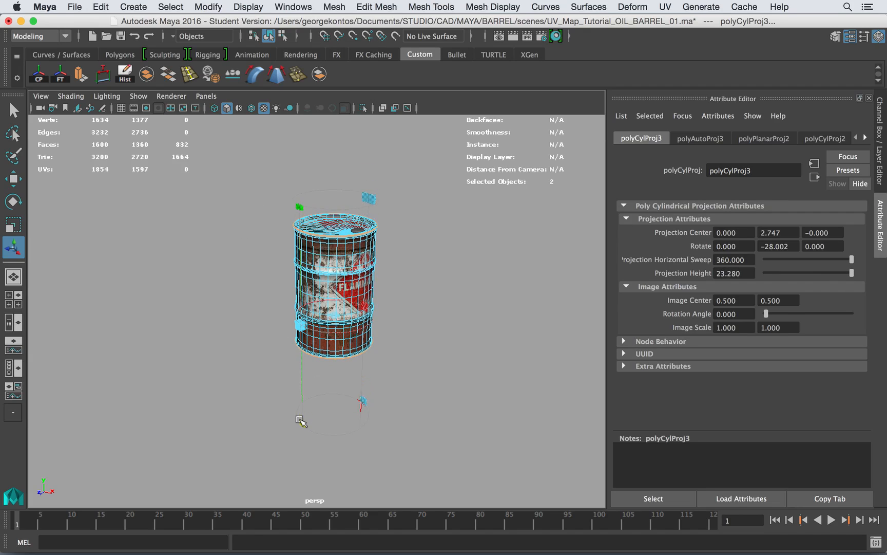
left_click_drag(300, 196, 260, 194, "alt")
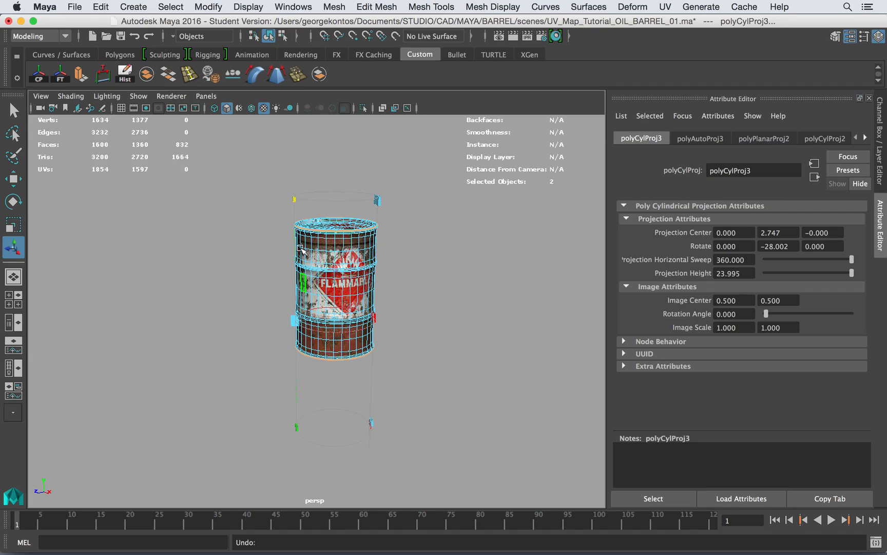
- Reduce the cylindrical projection's height to about 23.3, lower its center to about 2.03, and rotate it to about -42.4 degrees around Y
left_click_drag(307, 452, 346, 424, "alt")
key("super+z")
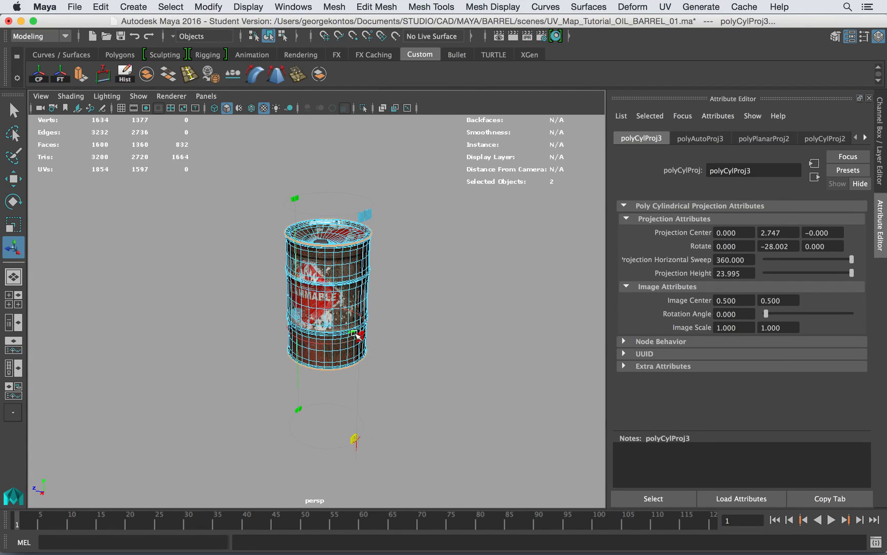
mouse_move(345, 339)
left_mouse_down()
mouse_move(283, 339)
mouse_move(351, 325)
left_mouse_up()
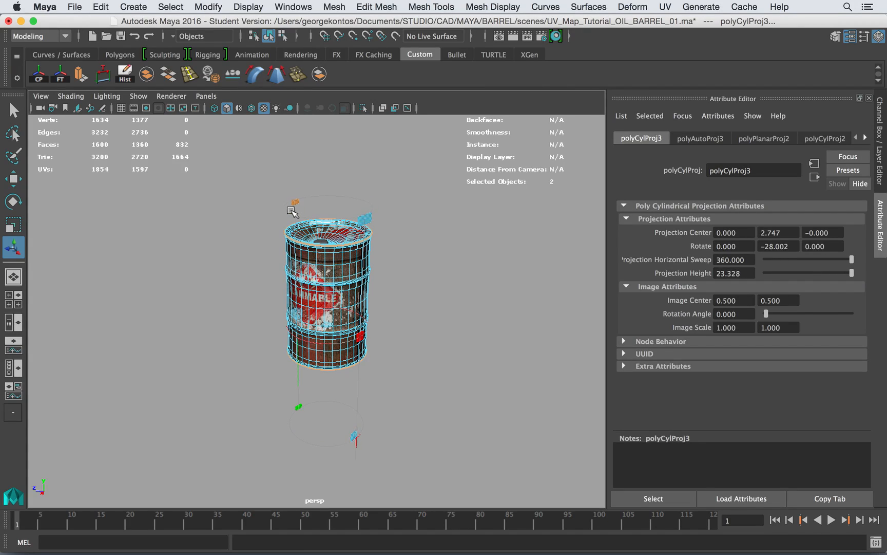
right_click_drag(346, 195, 393, 203, "alt")
left_click_drag(393, 203, 388, 204, "alt")
mouse_move(281, 323)
left_mouse_down()
mouse_move(291, 336)
mouse_move(285, 328)
left_mouse_up()
- Inspect the projection's lower edge, show its full move, rotate and scale handles, and lower its center to about 1.91
mouse_move(285, 328)
left_mouse_down("alt")
mouse_move(234, 364)
mouse_move(275, 323)
left_mouse_up("alt")
right_click_drag(368, 429, 434, 438, "alt")
middle_click_drag(434, 438, 368, 299, "alt")
right_click_drag(368, 299, 452, 360, "alt")
left_click_drag(452, 361, 420, 362, "alt")
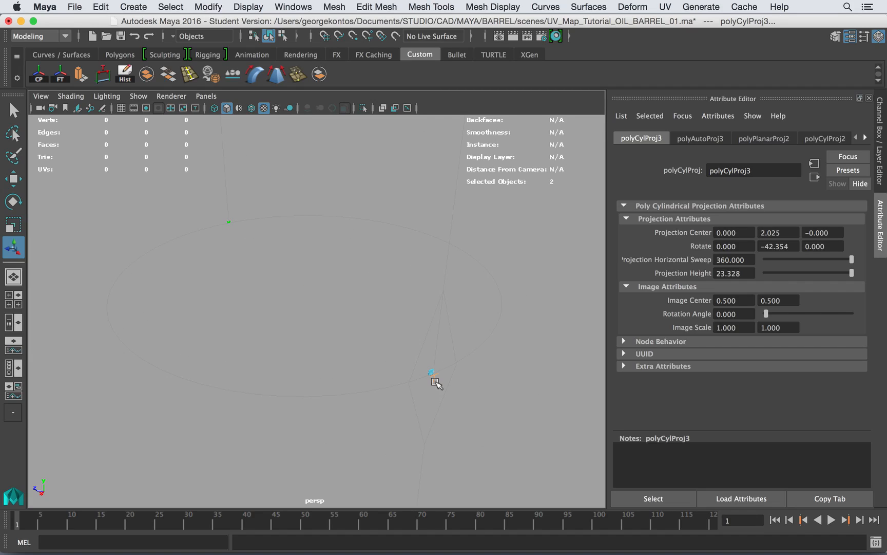
middle_click_drag(390, 304, 428, 337, "alt")
right_click_drag(429, 337, 321, 313, "alt")
left_click_drag(321, 313, 388, 312, "alt")
middle_click_drag(387, 311, 391, 411, "alt")
right_click_drag(392, 411, 333, 361, "alt")
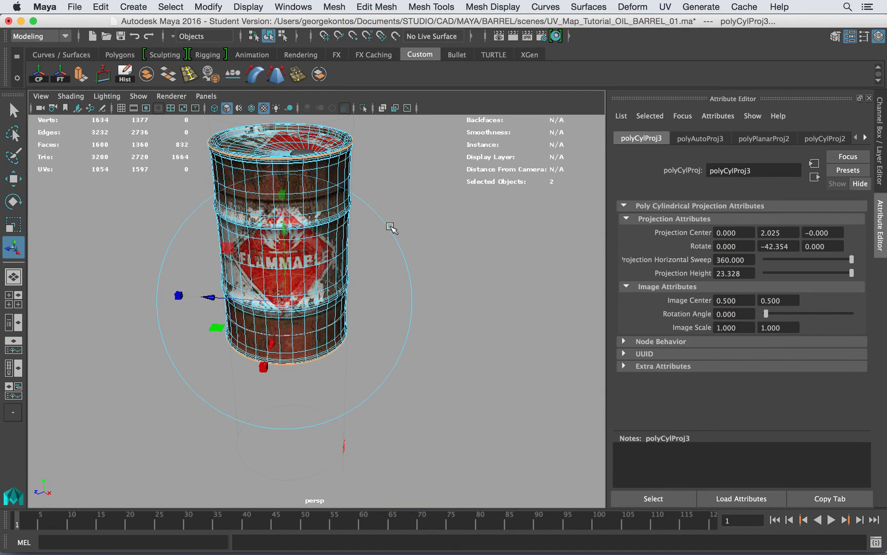
left_click_drag(391, 229, 360, 263, "alt")
left_click_drag(299, 238, 298, 267)
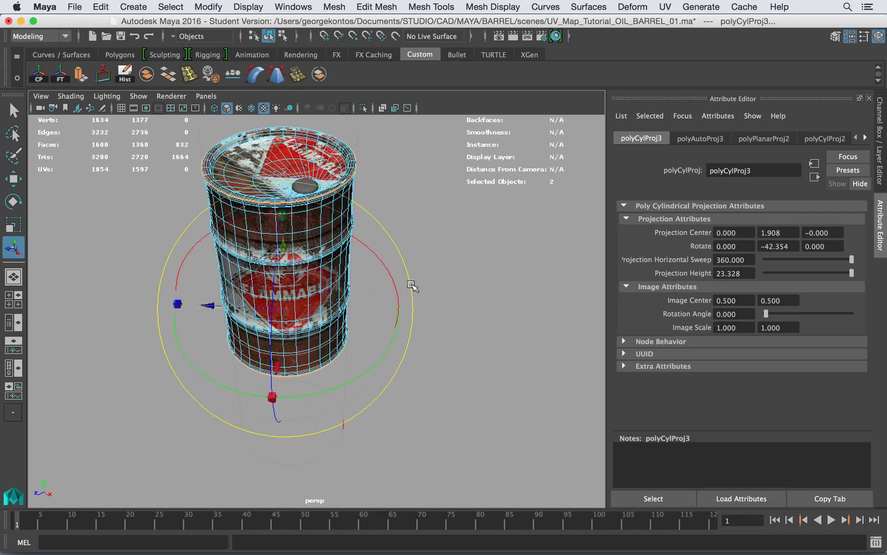
- Rotate the projection to about 10.5 degrees around Y, with slight tilts of about -0.26 degrees in X and -1.4 degrees in Z
left_click_drag(345, 382, 340, 361)
left_click_drag(340, 361, 315, 313, "alt")
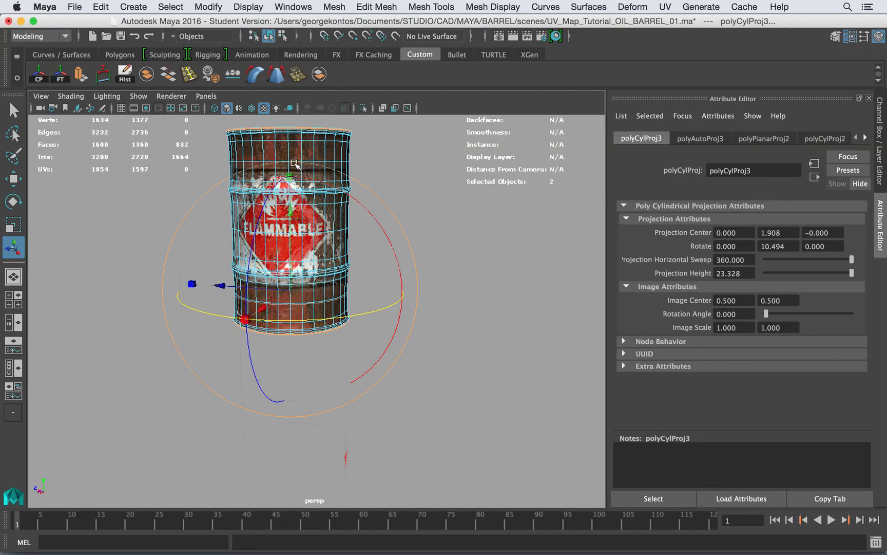
left_click_drag(291, 173, 289, 176)
right_click_drag(289, 176, 312, 150, "alt")
middle_click_drag(312, 150, 347, 240, "alt")
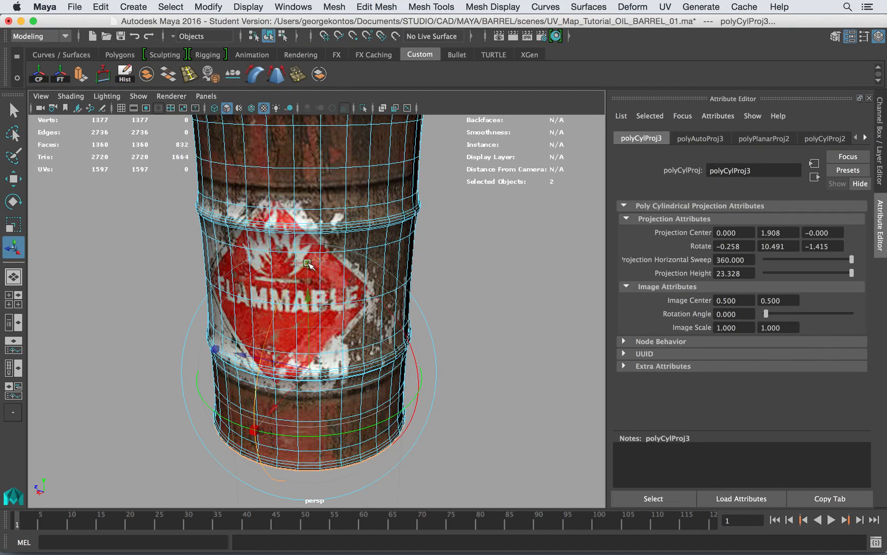
left_click_drag(306, 261, 318, 265, "alt")
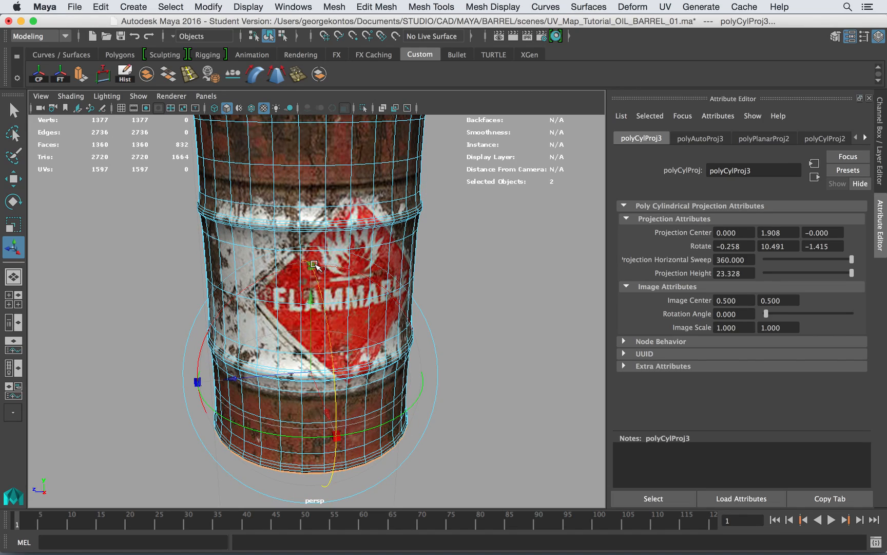
- Stretch the projection's height to about 23.8 and raise its center to about 2.18
left_click_drag(315, 264, 349, 255)
right_click_drag(349, 256, 299, 239, "alt")
left_click_drag(298, 239, 266, 232, "alt")
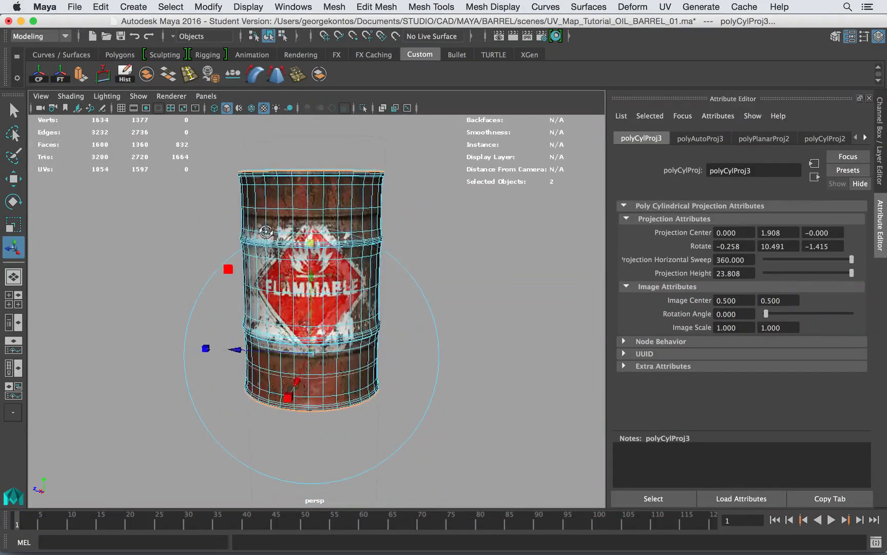
left_click_drag(286, 299, 268, 426, "alt")
left_click_drag(317, 296, 314, 278)
left_click_drag(310, 311, 258, 252, "alt")
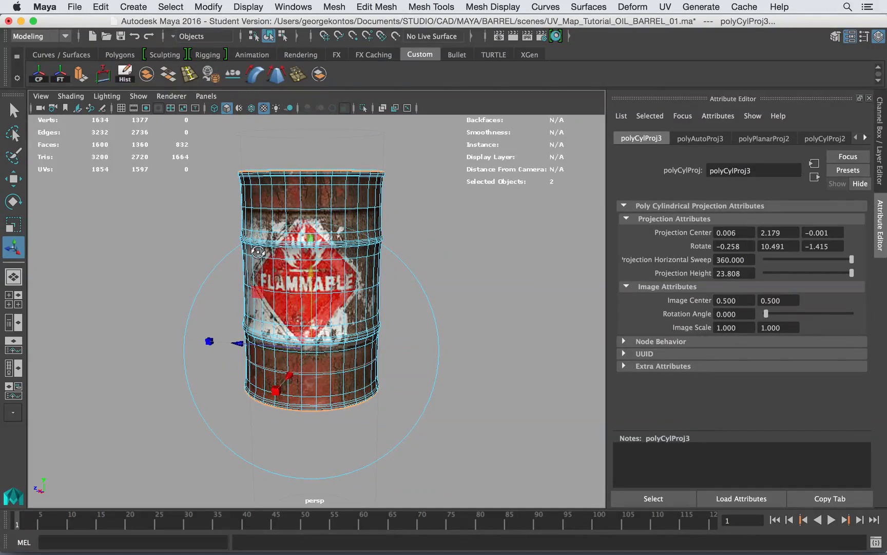
- Raise the projection's center to about 2.5 and reduce its height to about 18.3
right_click_drag(280, 275, 313, 283, "alt")
mouse_move(312, 286)
left_mouse_down()
mouse_move(312, 254)
mouse_move(309, 276)
left_mouse_up()
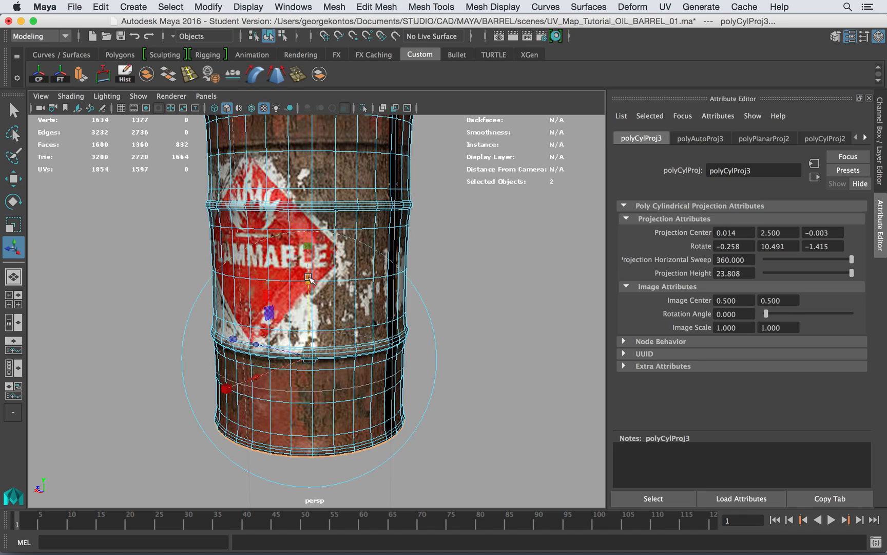
right_click_drag(309, 277, 286, 264, "alt")
left_click_drag(286, 265, 315, 275, "alt")
left_click_drag(315, 276, 321, 271, "alt")
right_click_drag(331, 285, 357, 338, "alt")
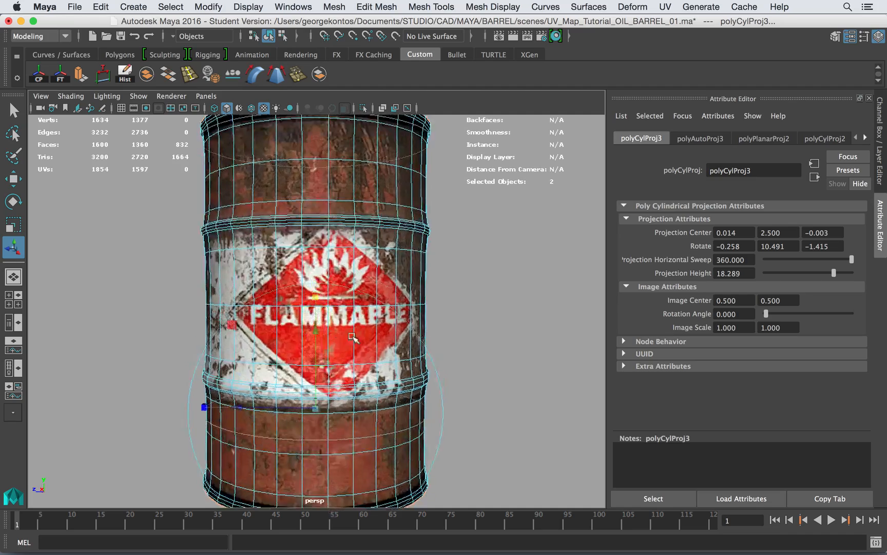
- Readjust the projection to a center height of about 2.49 and a projection height of about 20.9
left_click_drag(316, 333, 300, 324)
right_click_drag(300, 324, 298, 309, "alt")
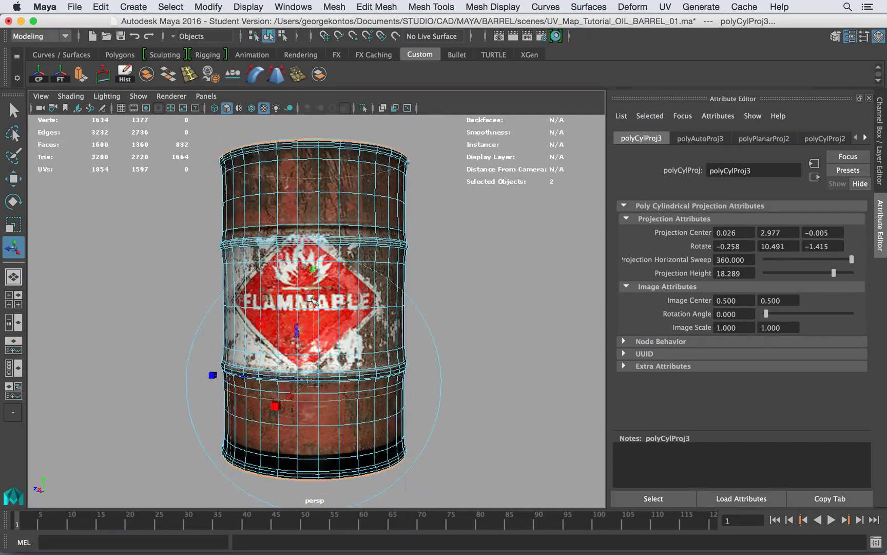
middle_click_drag(298, 309, 302, 344, "alt")
right_click_drag(302, 344, 313, 309, "alt")
left_click_drag(313, 310, 317, 287, "alt")
left_click_drag(314, 325, 266, 343)
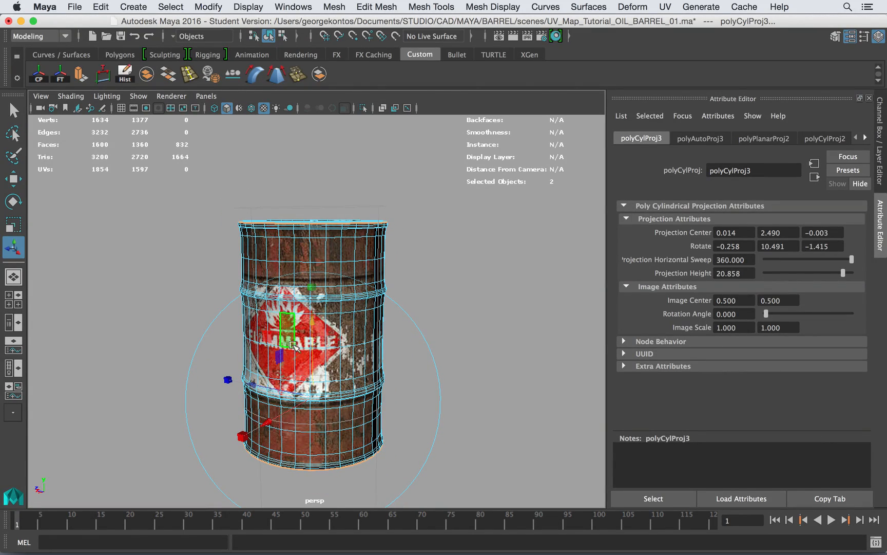
- Return to object mode, deselect the barrel, and examine how the flammable label sits between the barrel's ridges
left_click(401, 294)
right_click_drag(360, 280, 422, 170)
left_click_drag(423, 346, 455, 341, "alt")
scroll(355, 275, "up", 5)
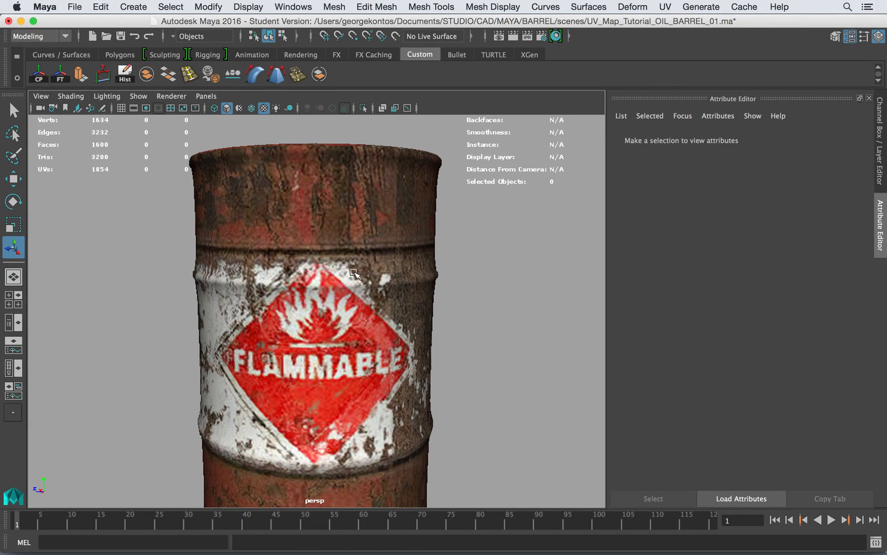
scroll(358, 315, "down", 5)
left_click_drag(358, 314, 260, 296, "alt")
left_click_drag(303, 352, 365, 311, "alt")
- Select the barrel in object mode and display its channels and construction inputs instead of its detailed attributes
left_click(267, 328)
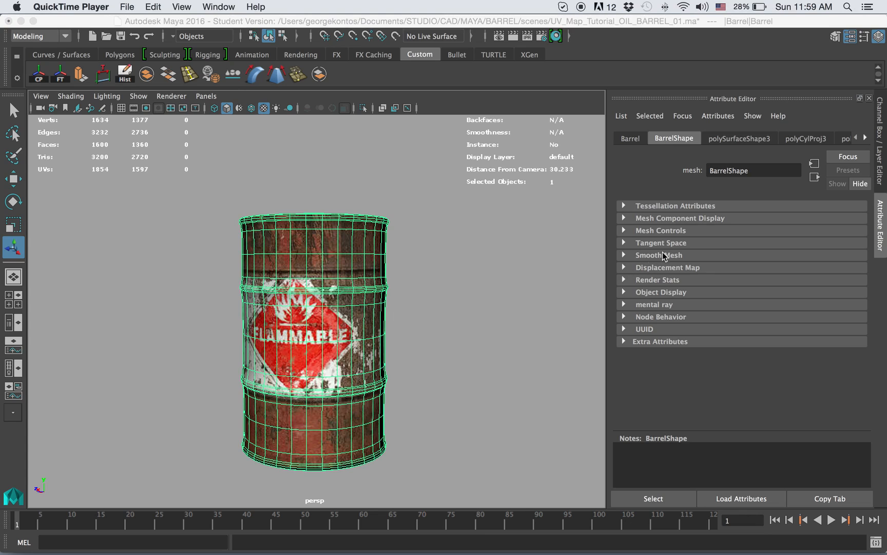
left_click(442, 311)
left_click(356, 293)
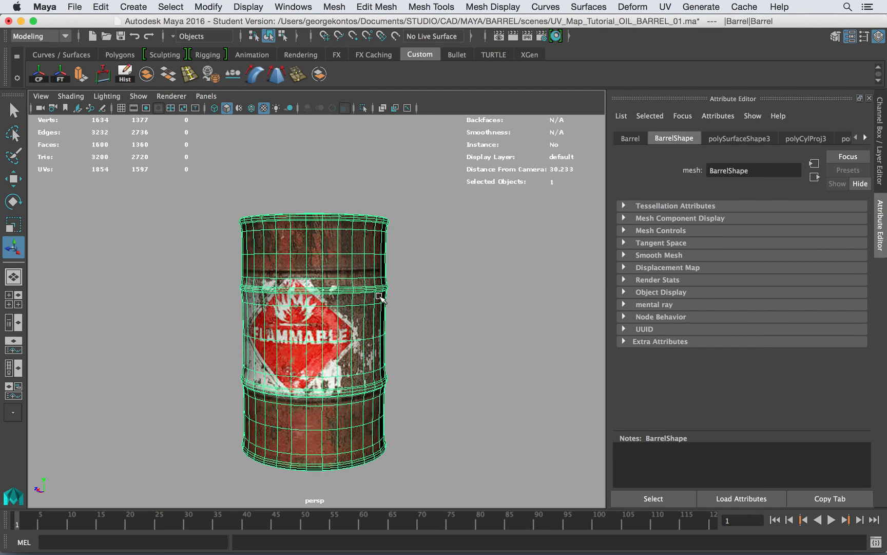
key("ctrl+a")
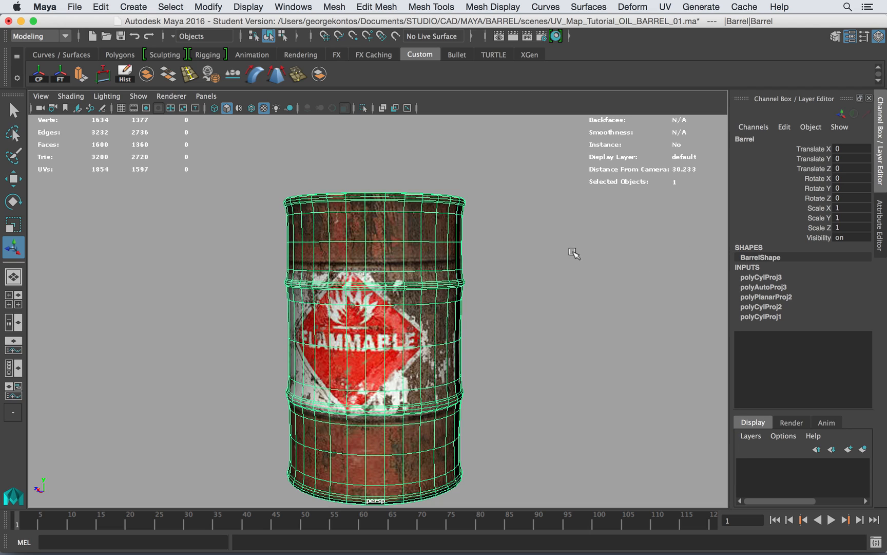
- Reselect the barrel and activate its polyCylProj3 input with the projection manipulator shown
left_click(552, 311)
left_click_drag(553, 308, 503, 274, "alt")
left_click_drag(404, 290, 414, 246, "alt")
left_click(414, 246)
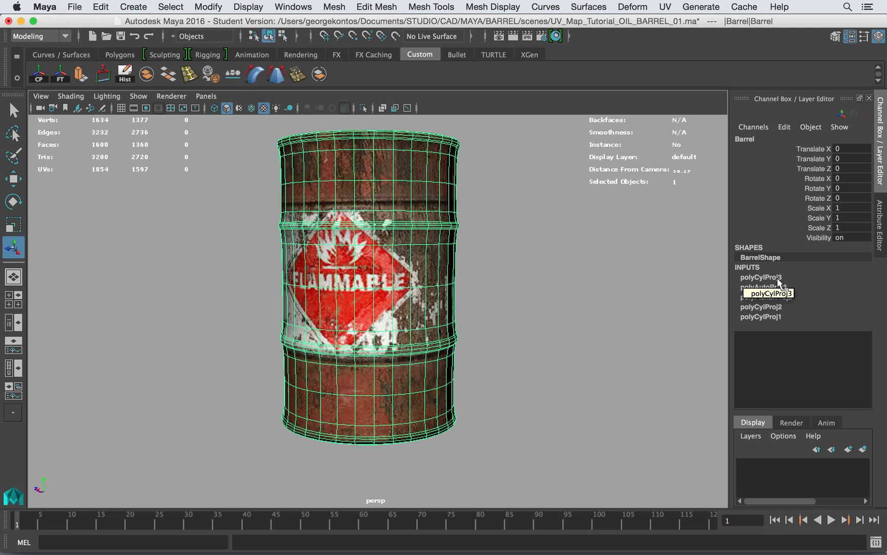
left_click(762, 277)
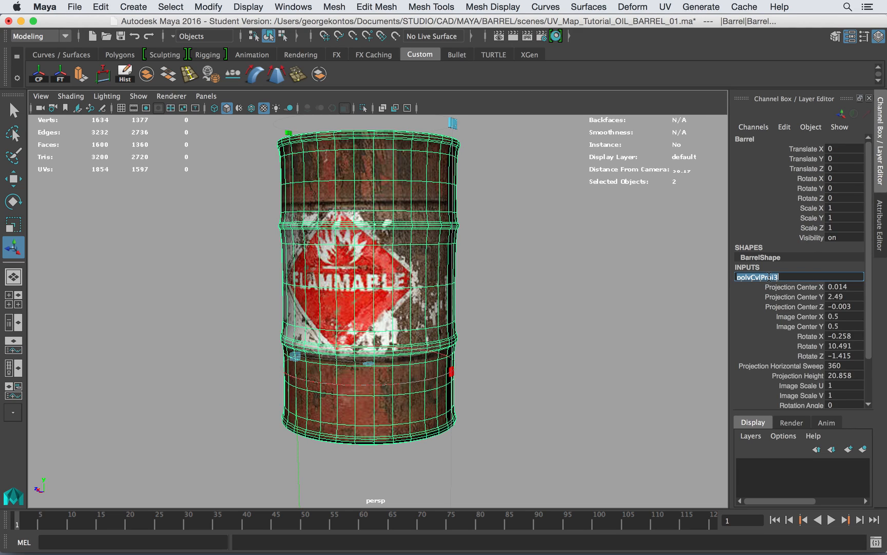
type("tq")
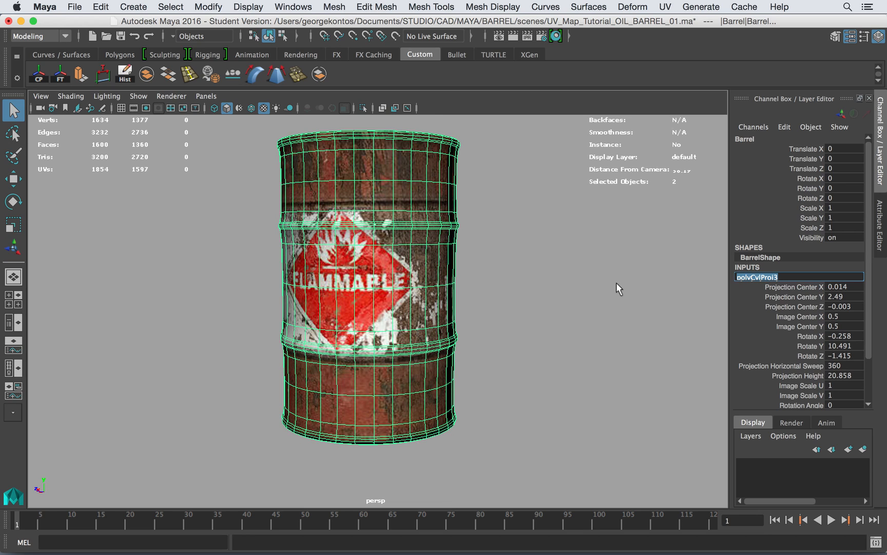
left_click_drag(294, 203, 301, 206, "alt")
right_click_drag(301, 206, 331, 206, "alt")
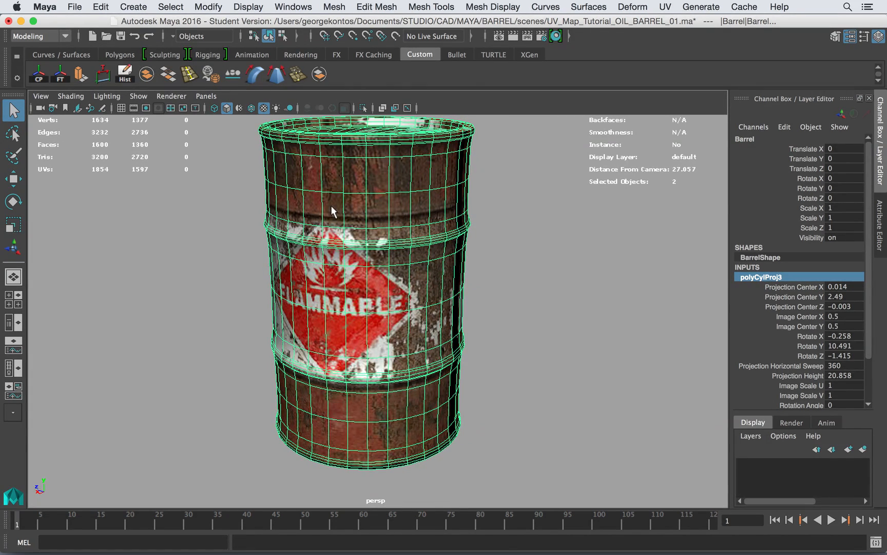
key("t")
- Reduce the polyCylProj3 projection height to about 18.9 using its upper edge handle
left_click_drag(377, 284, 343, 282, "alt")
right_click_drag(343, 259, 268, 241, "alt")
left_click_drag(314, 219, 329, 241, "alt")
left_click_drag(322, 195, 339, 330, "alt")
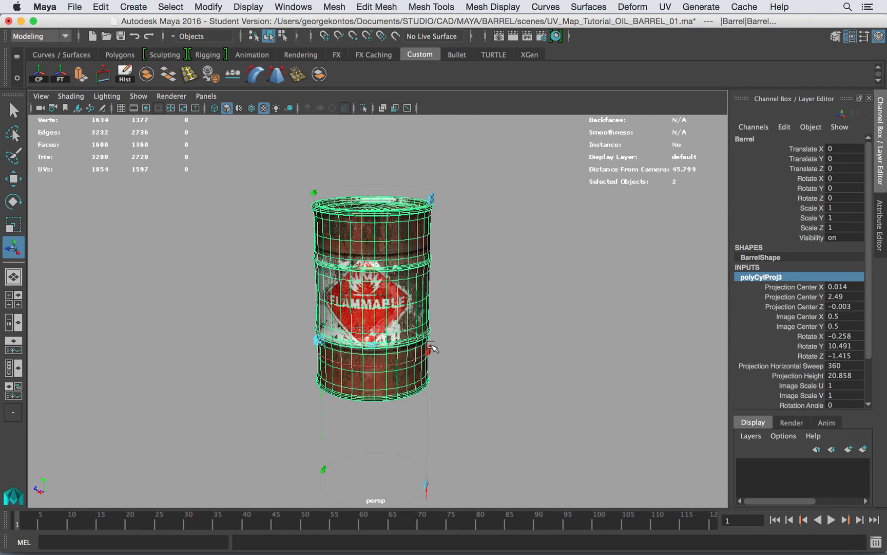
left_click_drag(310, 189, 310, 206)
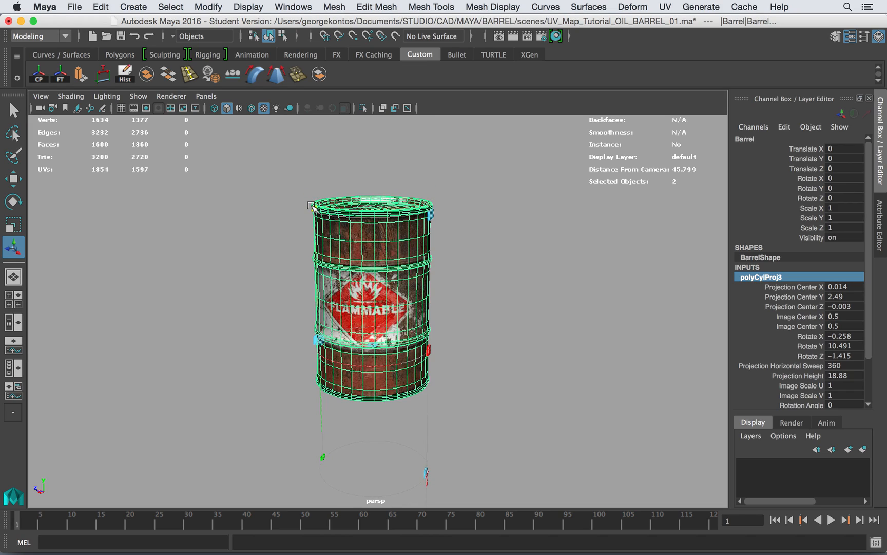
- Lower the projection's center to about 2.25 and rotate it to about 22.5 degrees around Y
right_click_drag(313, 219, 381, 244, "alt")
left_click_drag(381, 244, 379, 226, "alt")
left_click_drag(286, 319, 277, 327)
scroll(288, 309, "down", 2)
middle_click_drag(297, 276, 280, 357, "alt")
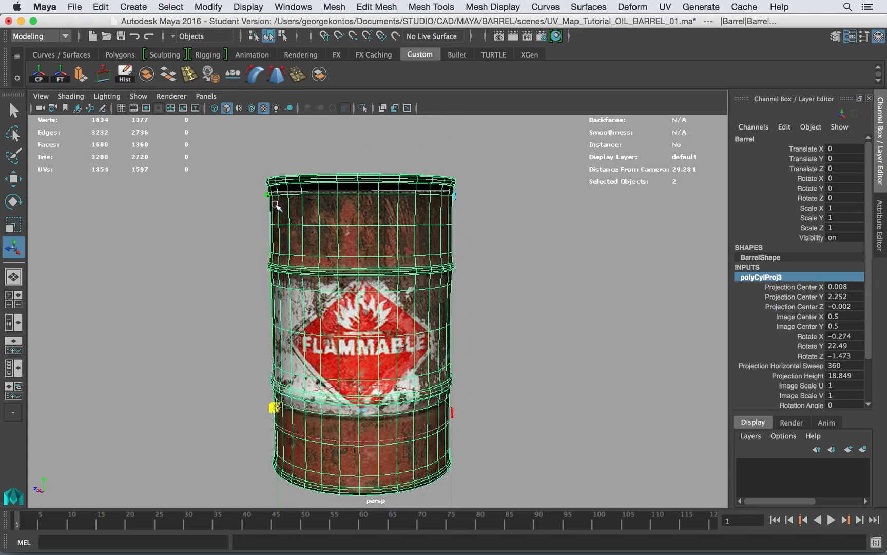
- Fine-tune the projection to a height of about 19.2, a center height of about 2.36, and a Y rotation of about 16.1 degrees
left_click_drag(268, 196, 270, 186)
left_click_drag(270, 411, 276, 406)
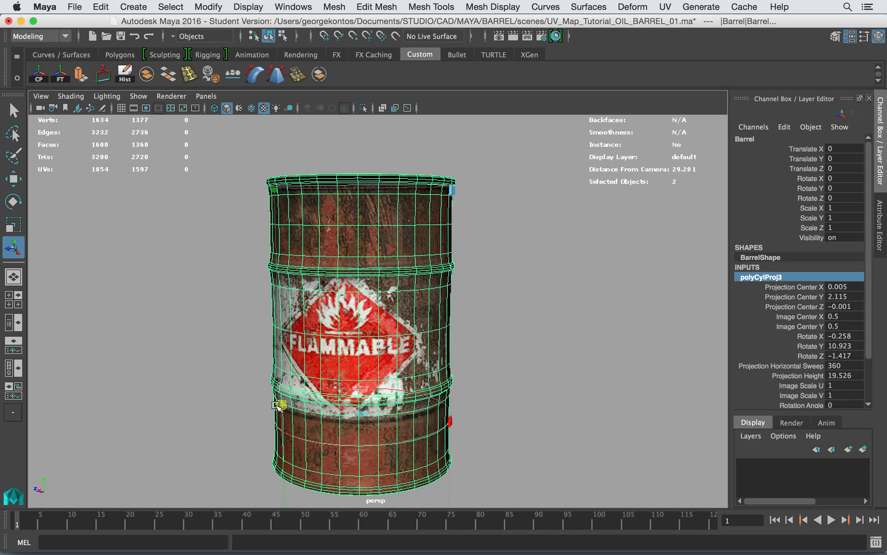
left_click_drag(296, 237, 307, 234, "alt")
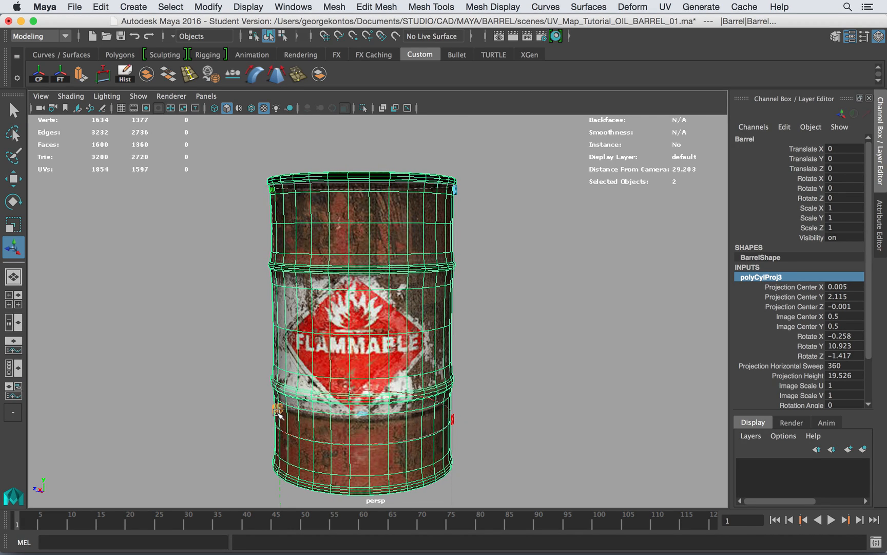
mouse_move(278, 414)
left_mouse_down()
mouse_move(269, 411)
mouse_move(276, 408)
left_mouse_up()
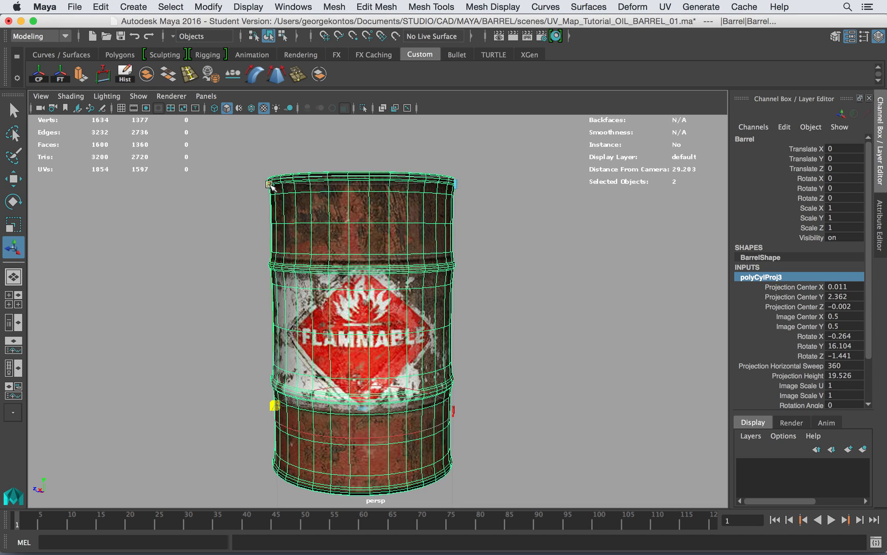
left_click_drag(269, 184, 270, 185)
- Return to object mode, deselect the barrel, and examine the textured wall and lid from several sides
right_click_drag(373, 187, 408, 249)
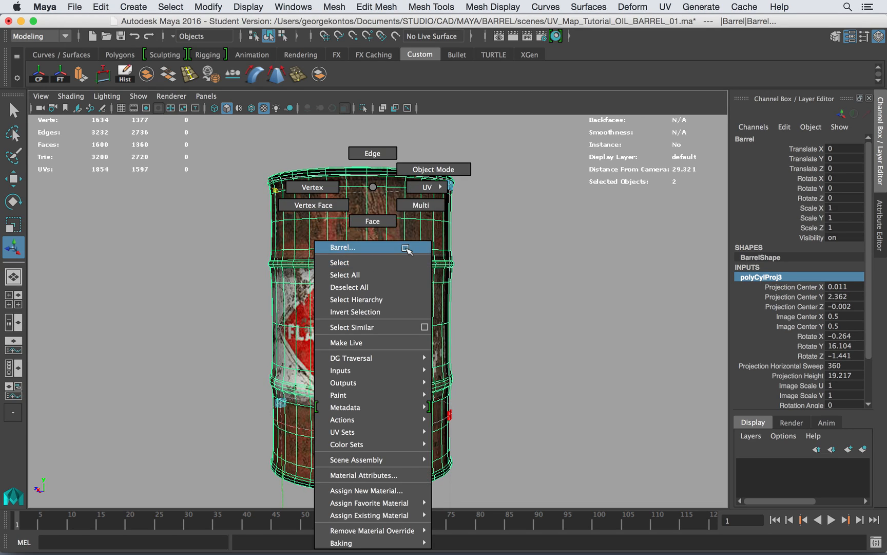
right_click_drag(442, 163, 442, 166)
left_click(511, 273)
left_click_drag(511, 273, 397, 288, "alt")
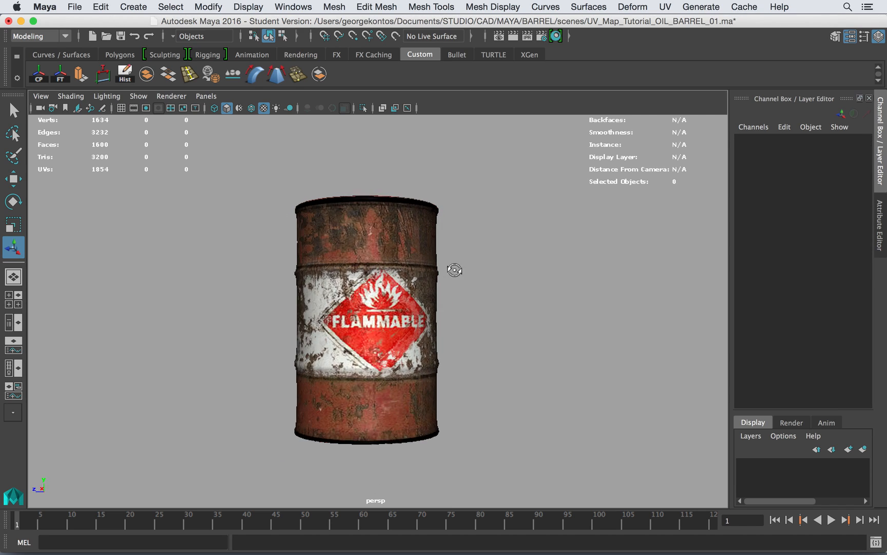
left_click_drag(317, 305, 364, 316, "alt")
right_click_drag(325, 271, 327, 287, "alt")
left_click_drag(327, 287, 339, 303, "alt")
middle_click_drag(345, 282, 336, 247, "alt")
left_click_drag(336, 246, 409, 243, "alt")
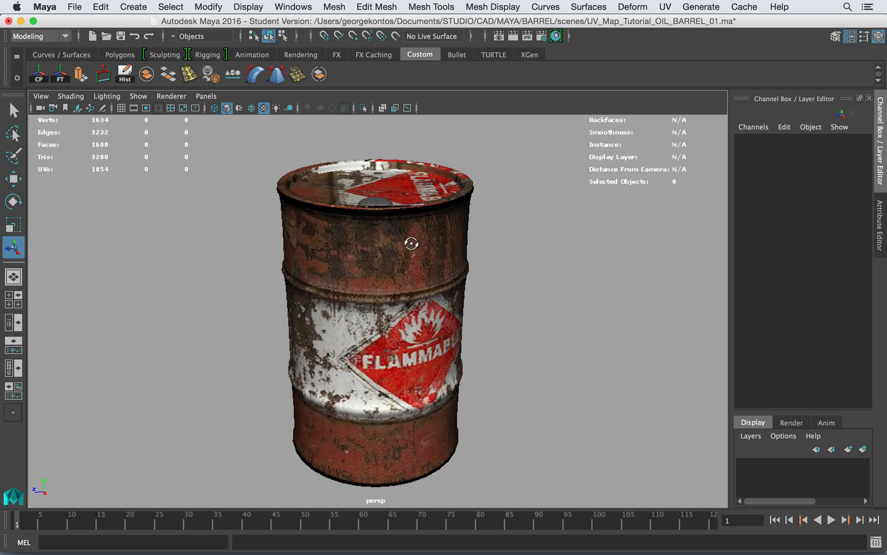
left_click_drag(422, 273, 332, 252, "alt")
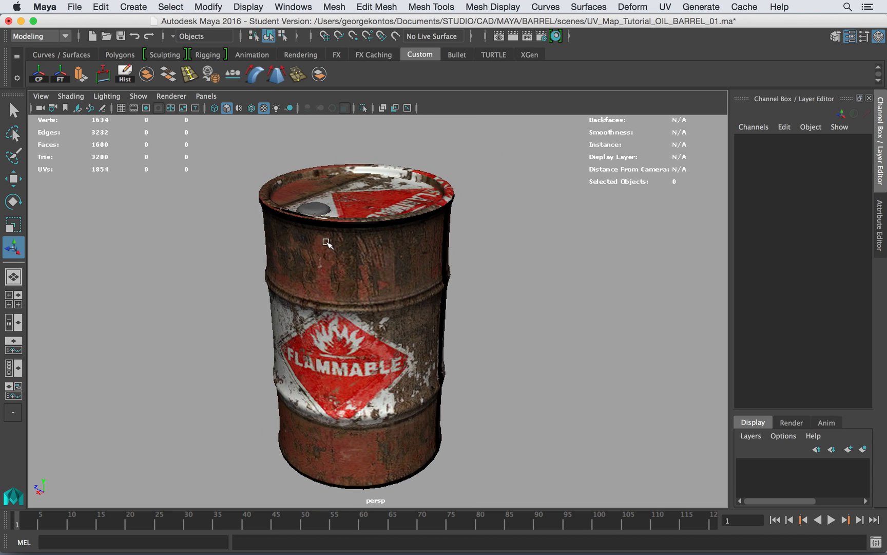